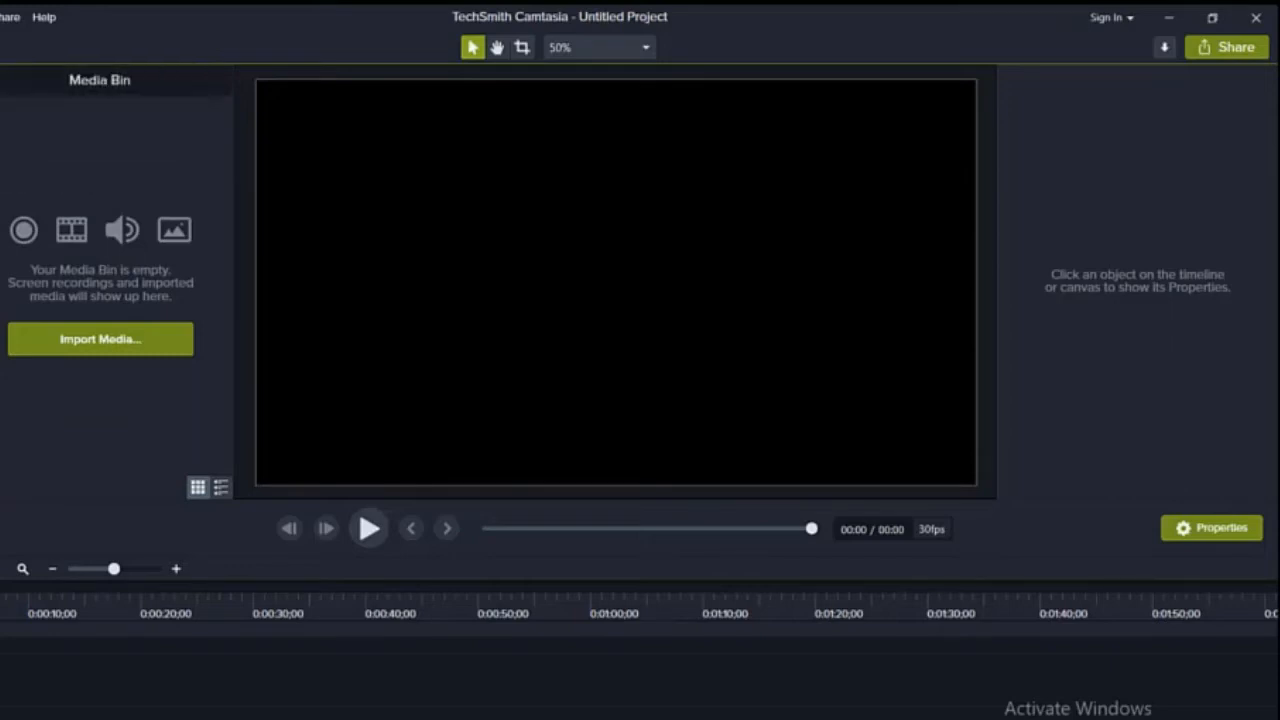
Step: Import the video 20200606_150044.mp4 into the media bin from the youtube folder's 06062020 subfolder
key(b)
key(b)
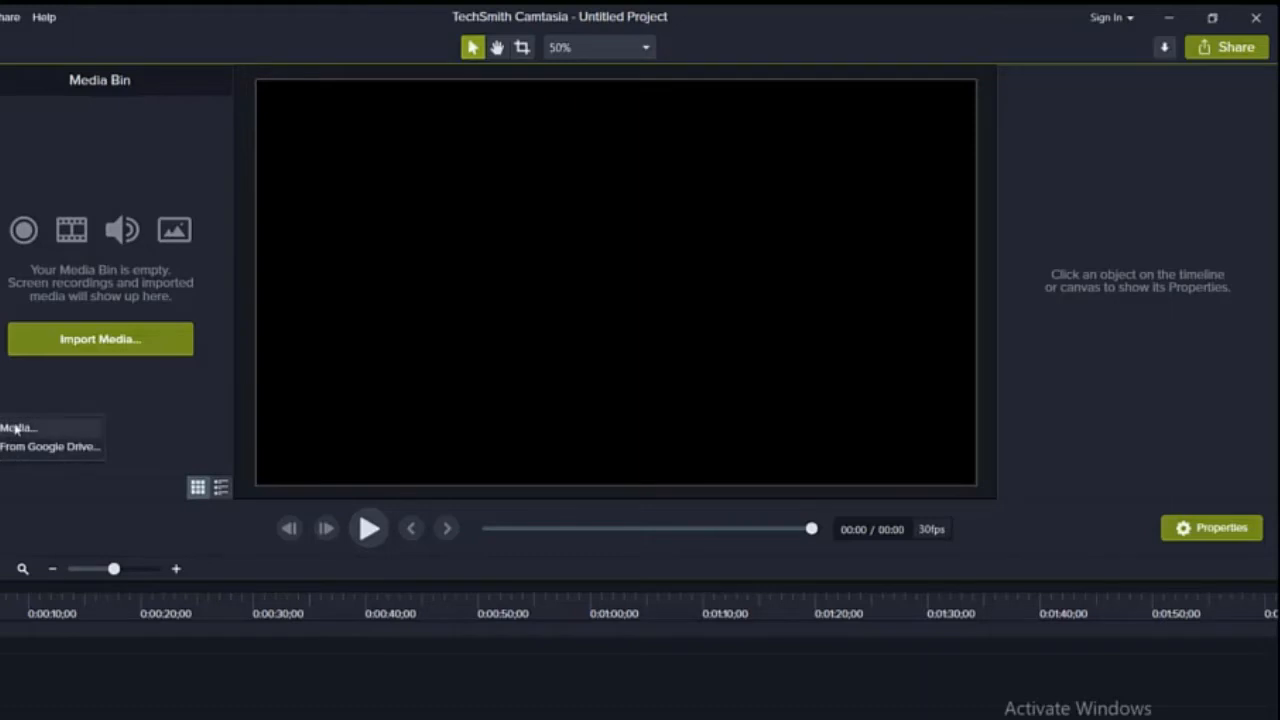
click(16, 430)
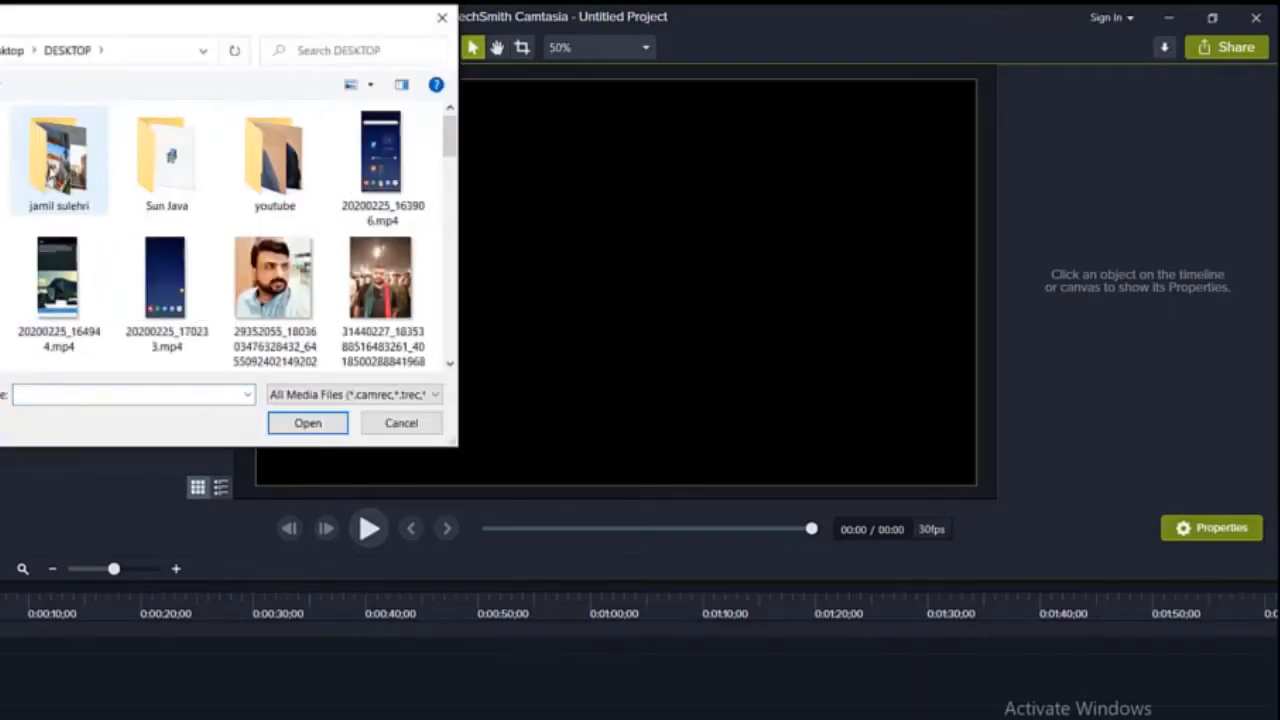
double_click(288, 180)
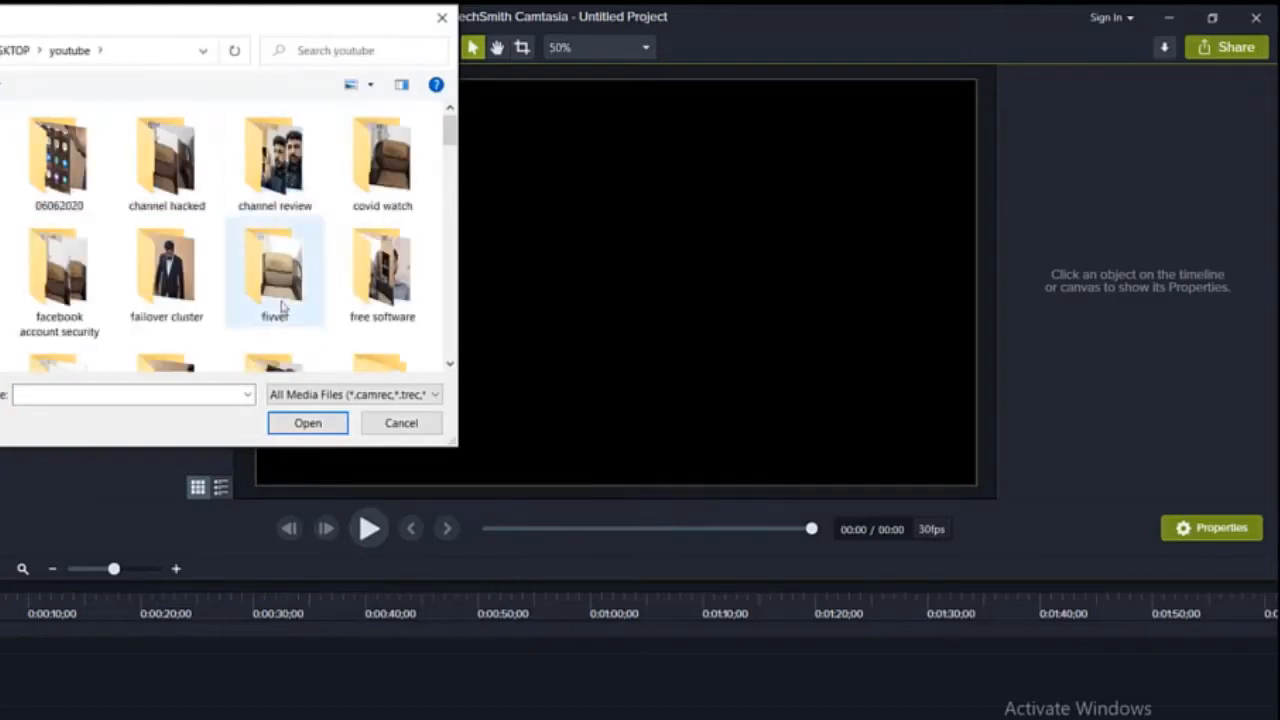
scroll(190, 210, down, 2)
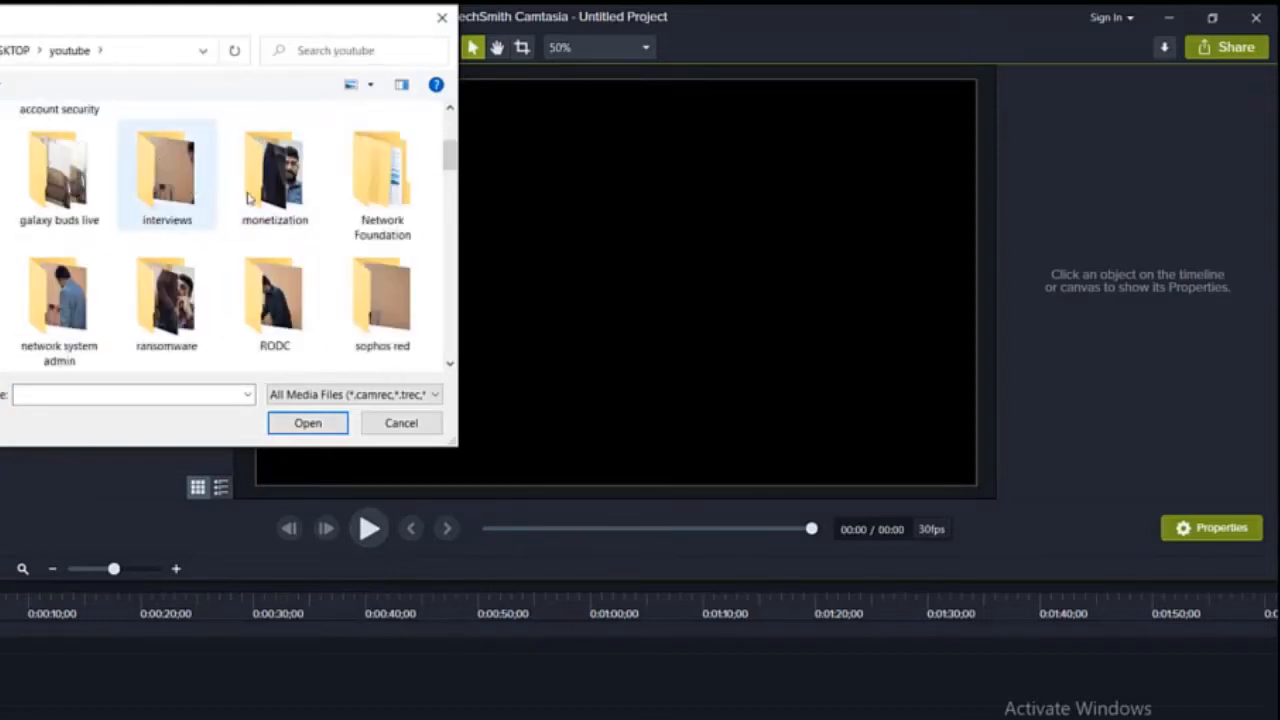
scroll(270, 180, up, 2)
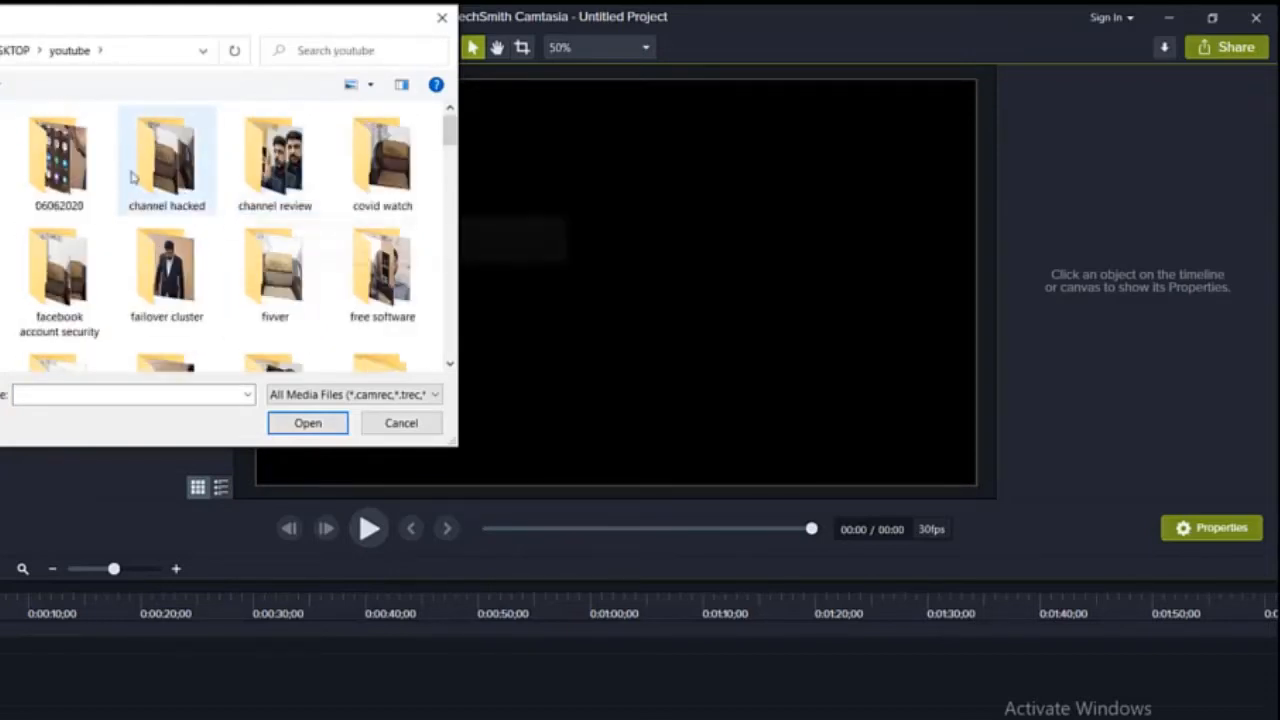
double_click(50, 150)
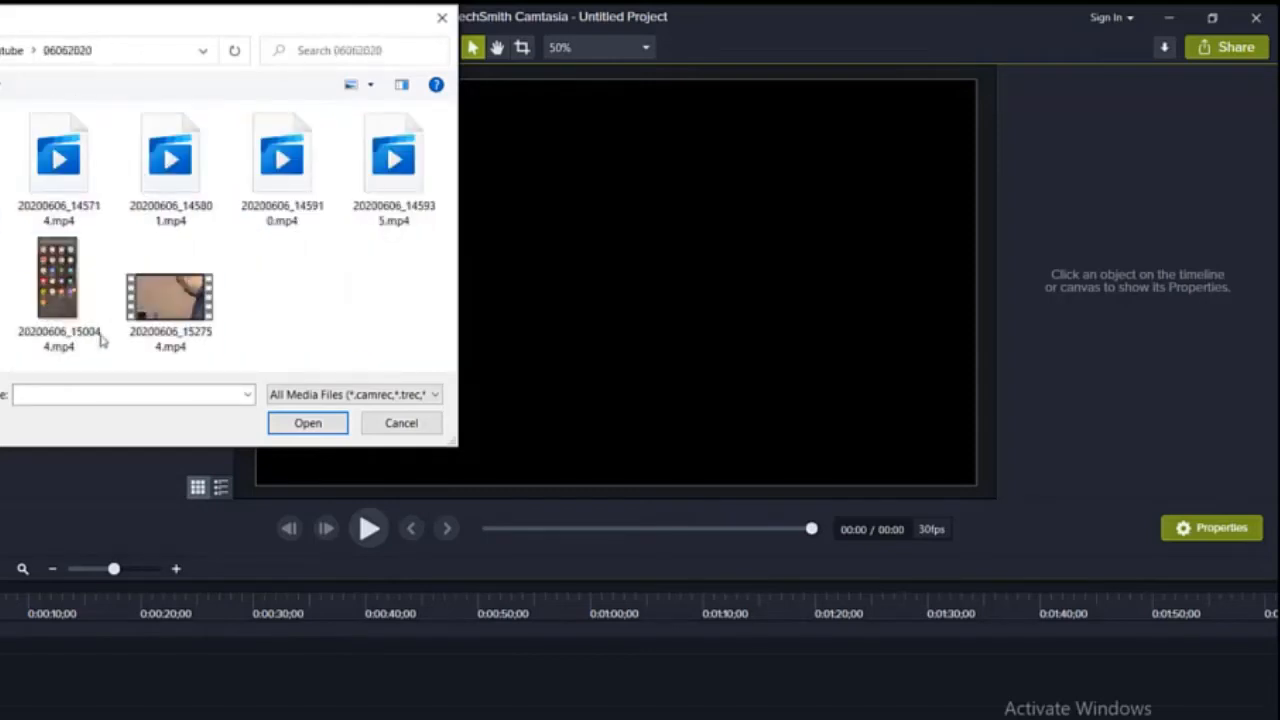
double_click(70, 295)
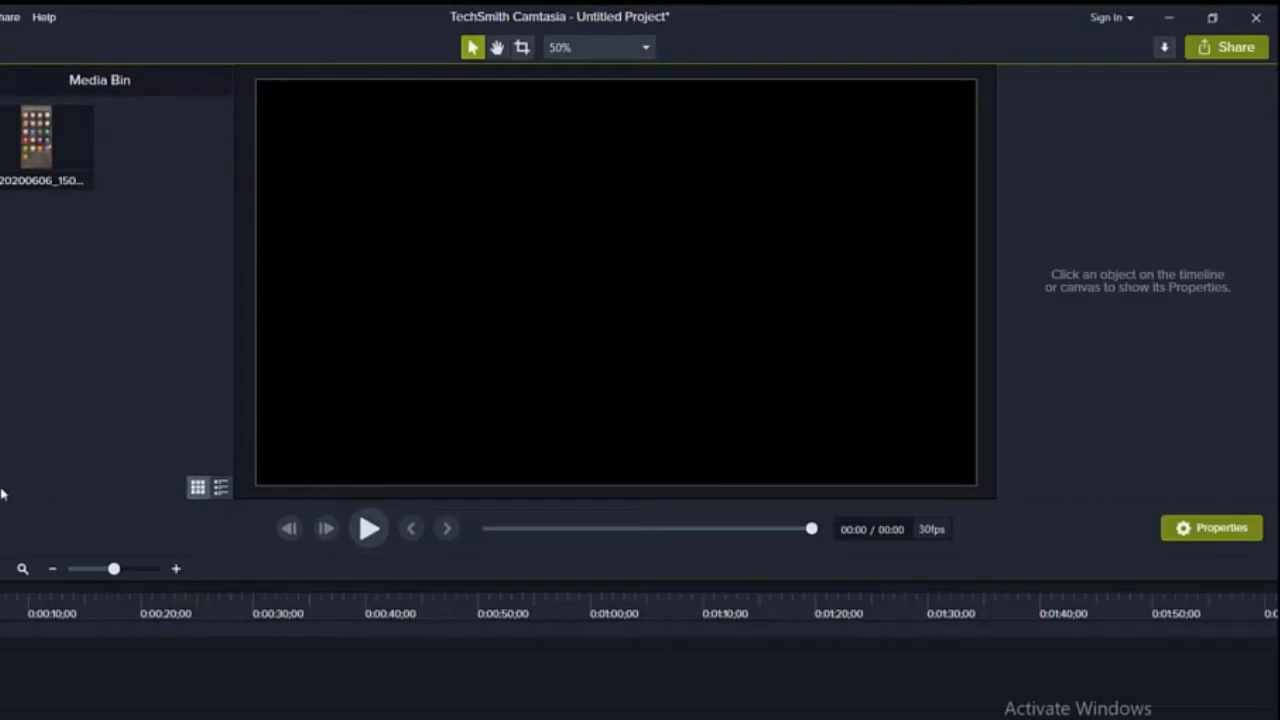
Step: Import Untitled design (1).png and the images pngguru.com (44) through (49) from the Downloads folder into the media bin
click(8, 428)
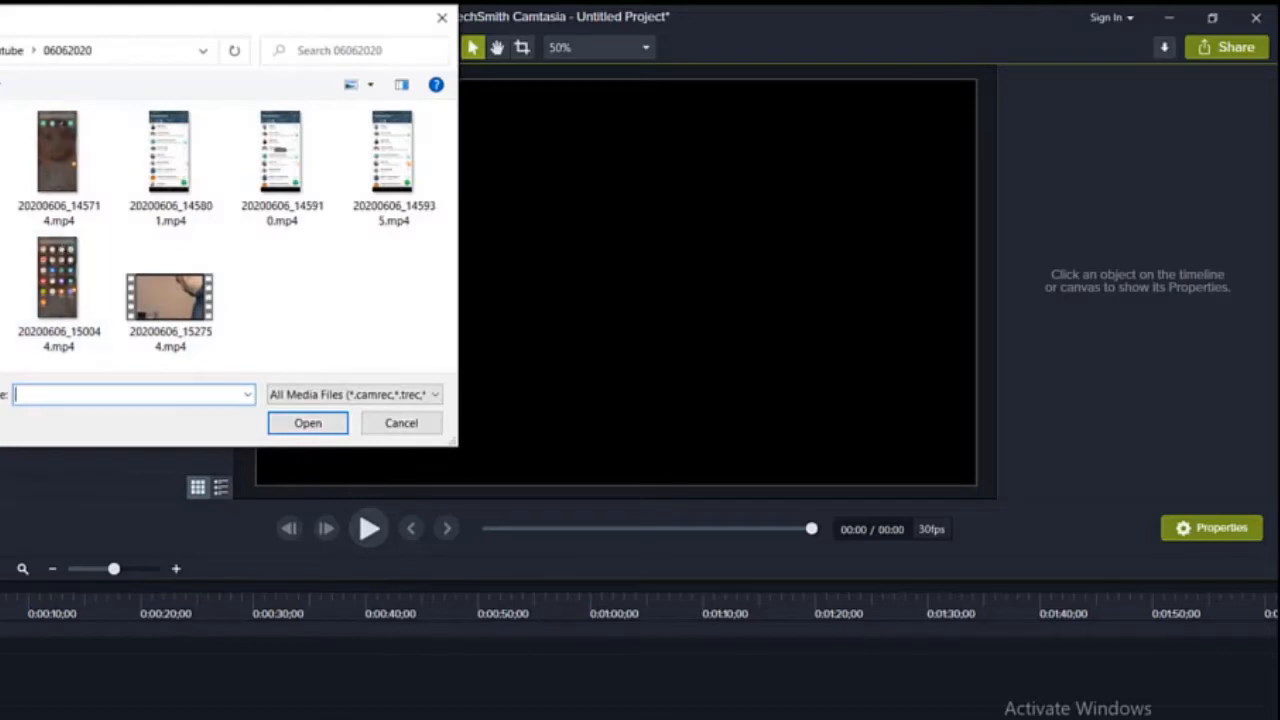
click(4, 160)
drag(345, 186, 60, 215)
ctrl+click(205, 292)
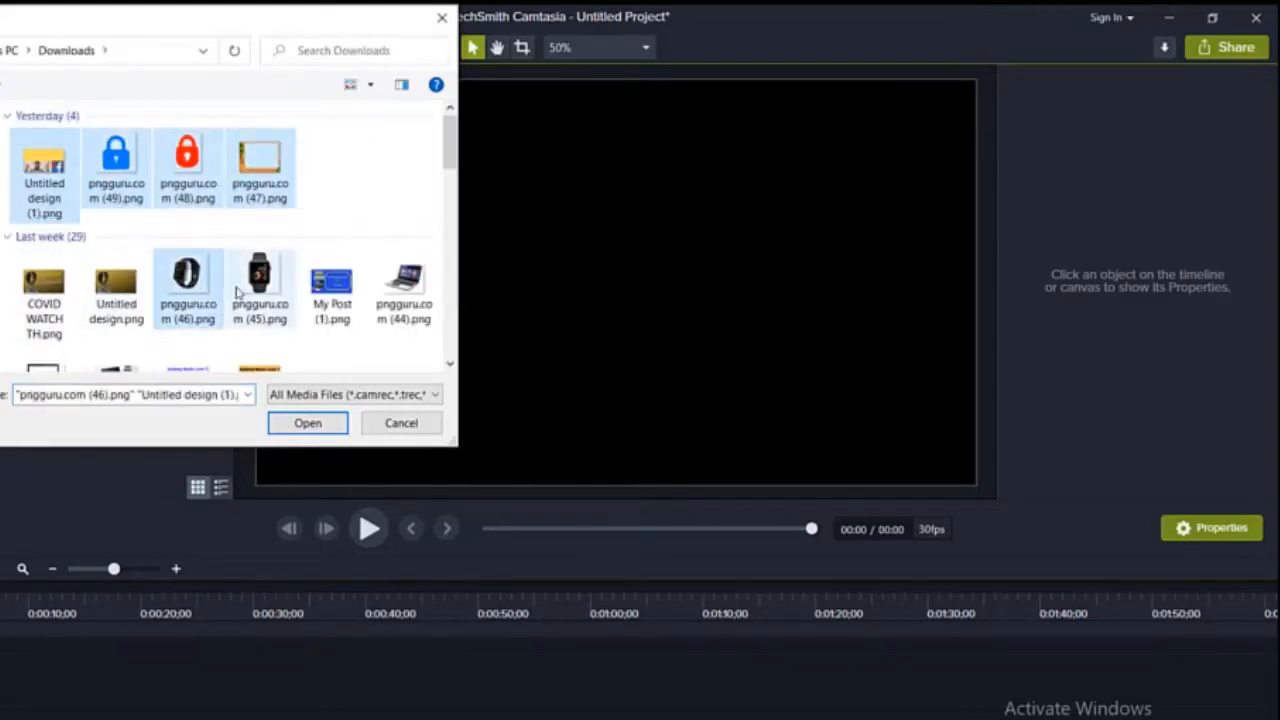
ctrl+click(240, 290)
ctrl+click(409, 288)
click(309, 424)
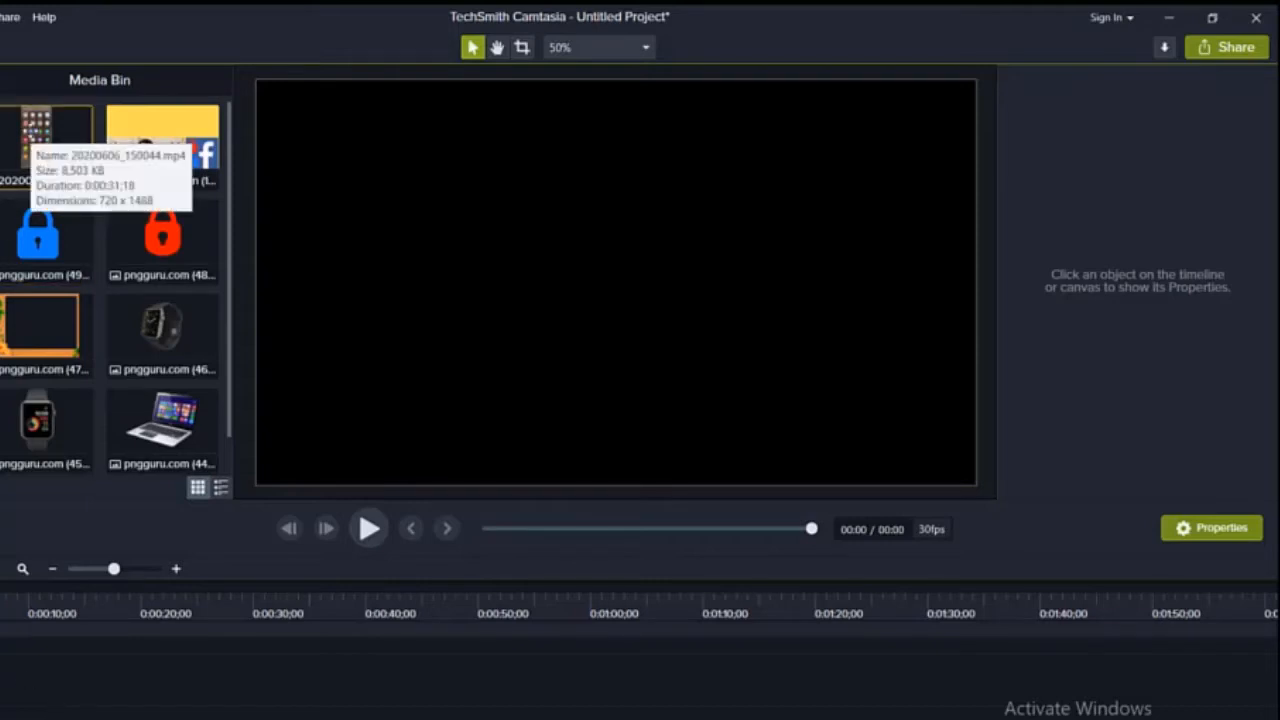
Step: Place the 20200606_150044 video at the start of the timeline and play it to about 0:00:05;09
drag(28, 132, 2, 715)
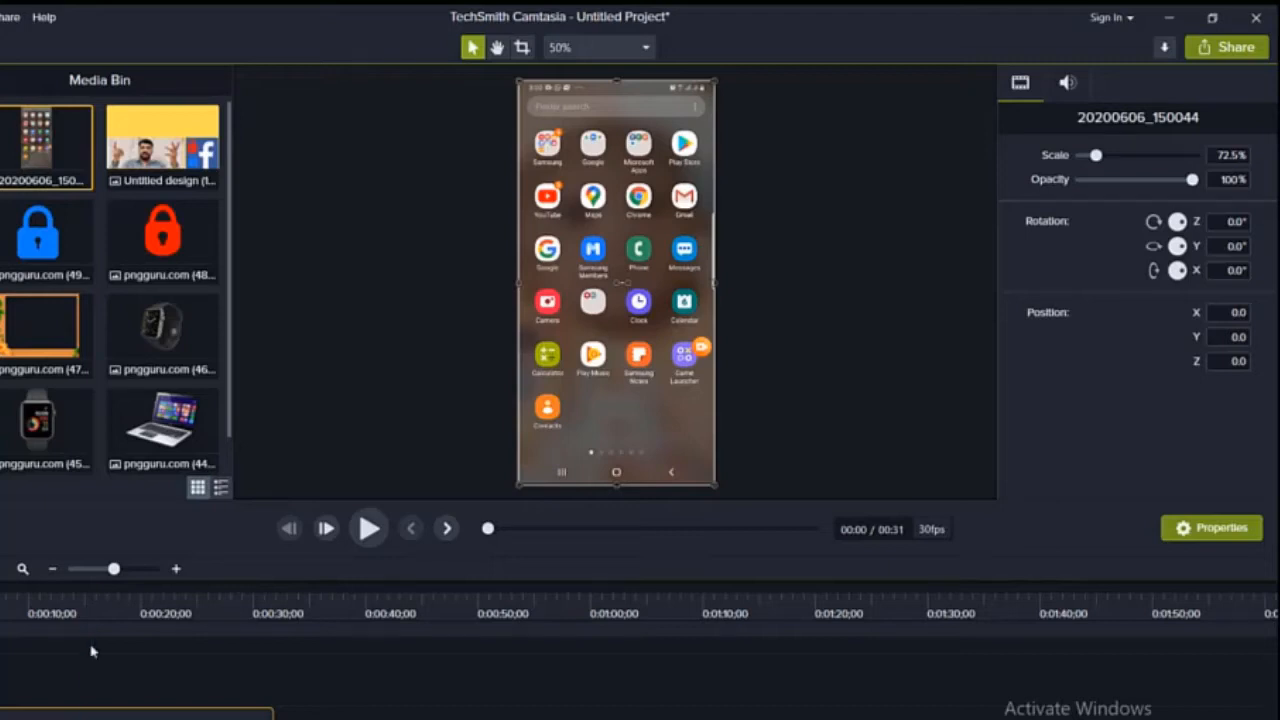
click(369, 530)
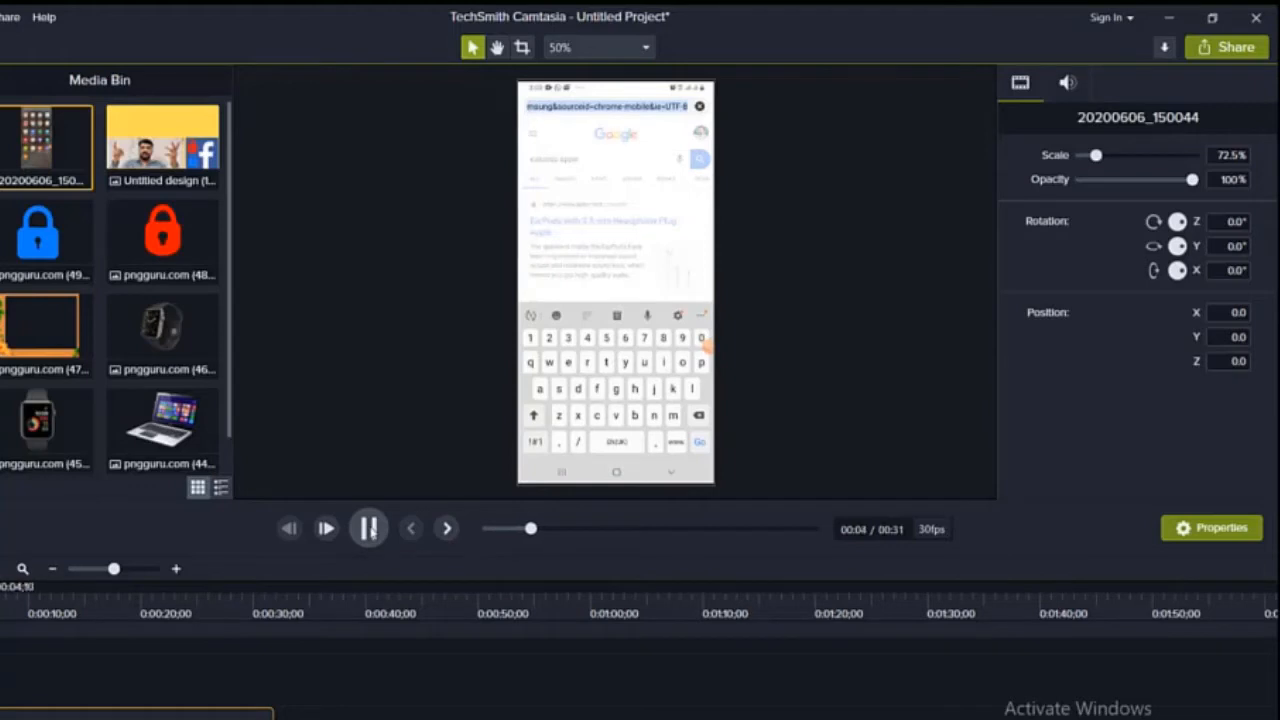
click(369, 530)
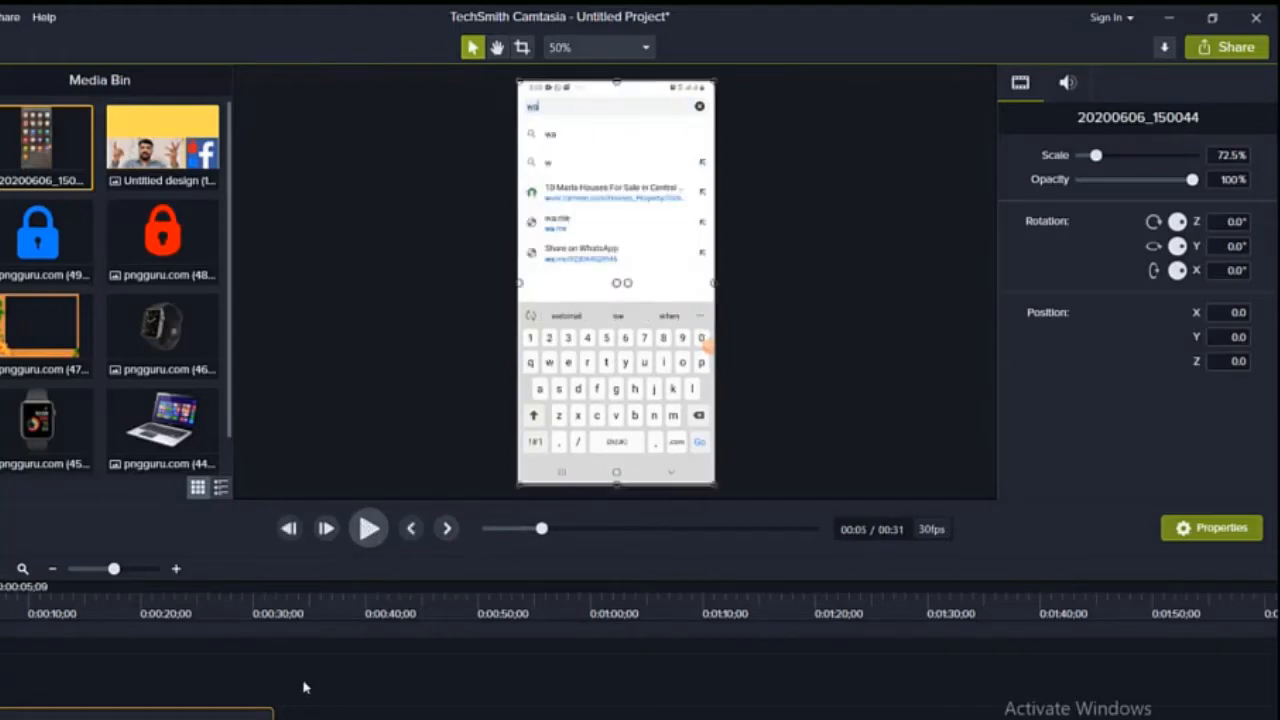
Step: Add the blue padlock image on a track above the video at about five seconds and play the result from the start
drag(40, 240, 18, 682)
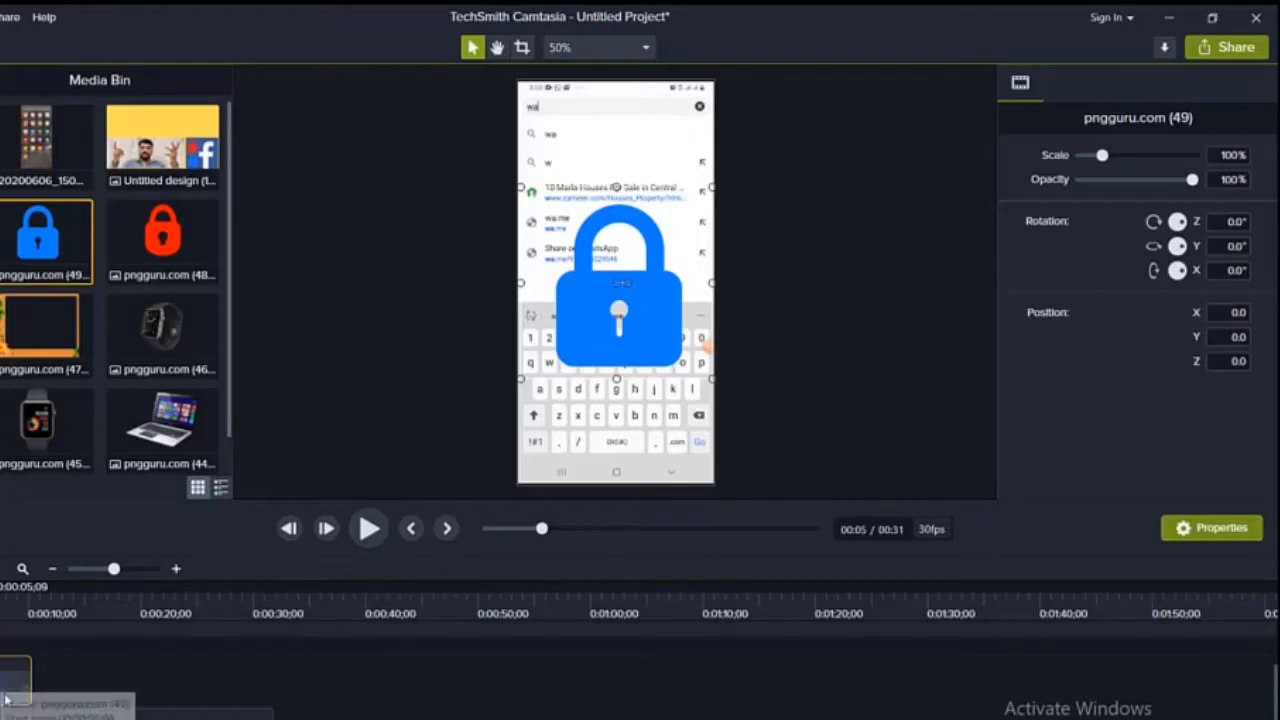
key(Delete)
drag(5, 690, 294, 718)
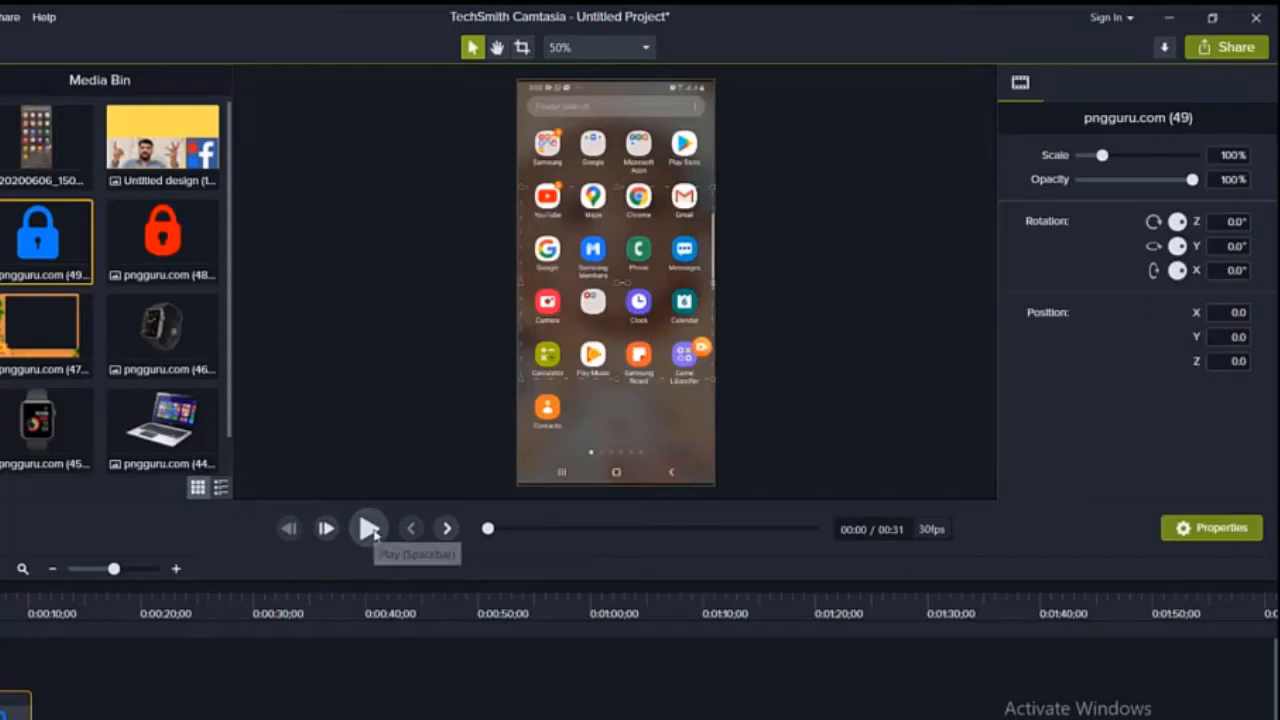
click(369, 529)
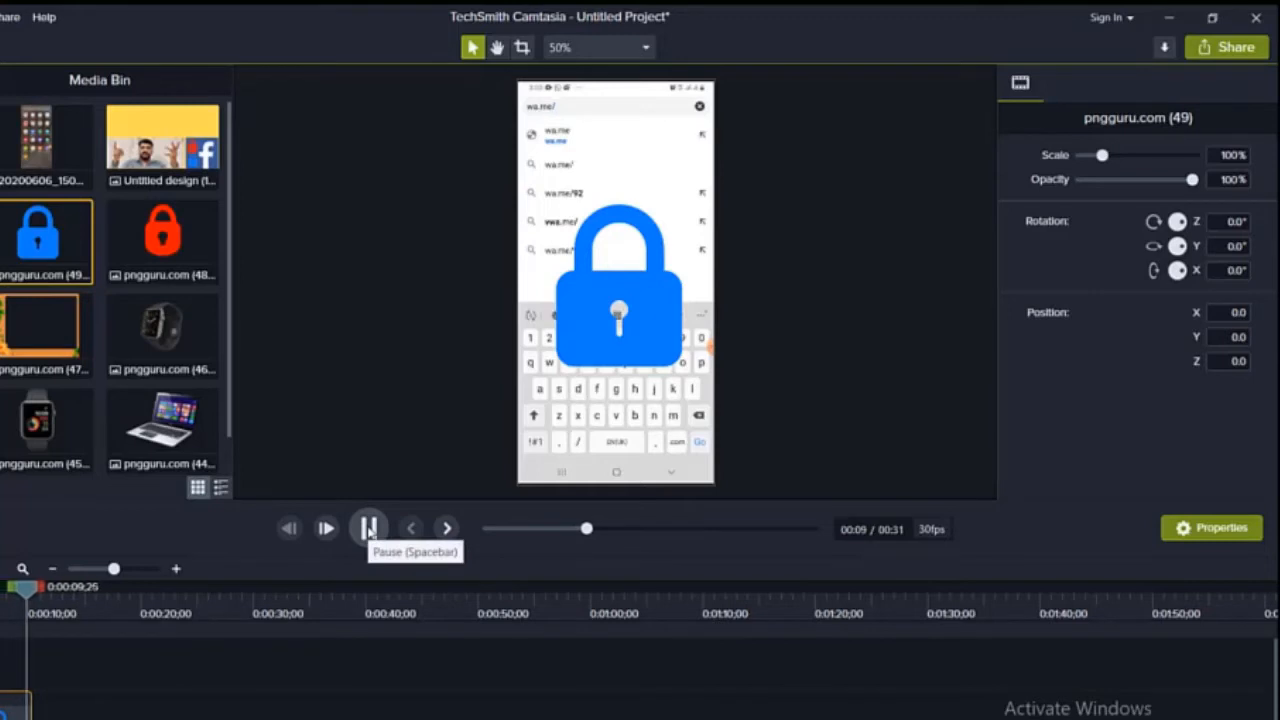
click(369, 528)
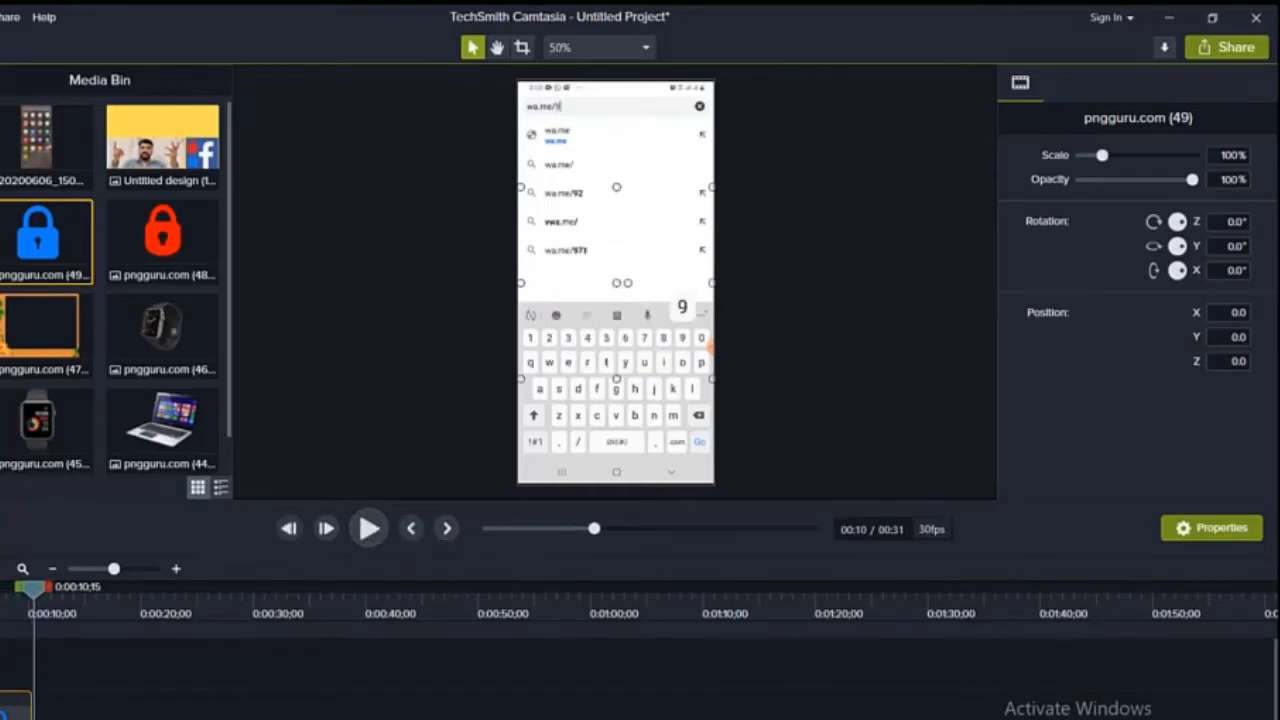
Step: Cut the section from 0:00:13;15 to 0:00:15;04 out of the phone video on the timeline
drag(1273, 672, 1275, 695)
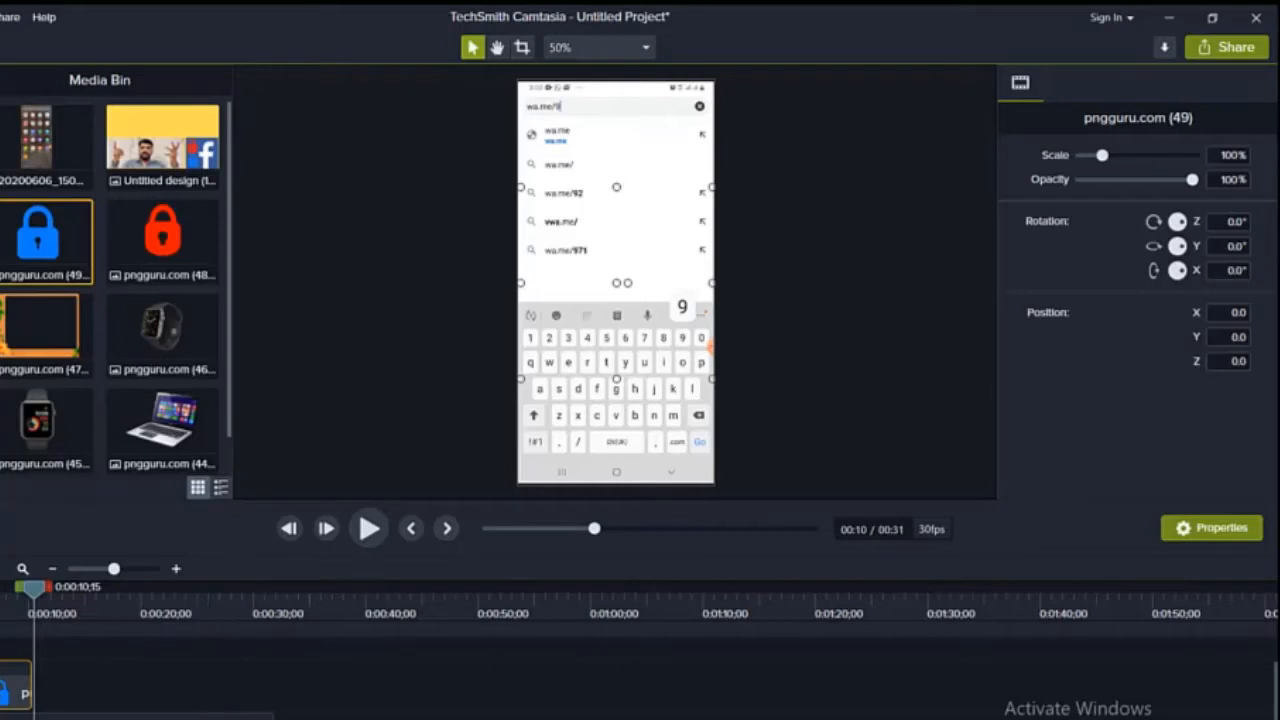
click(60, 715)
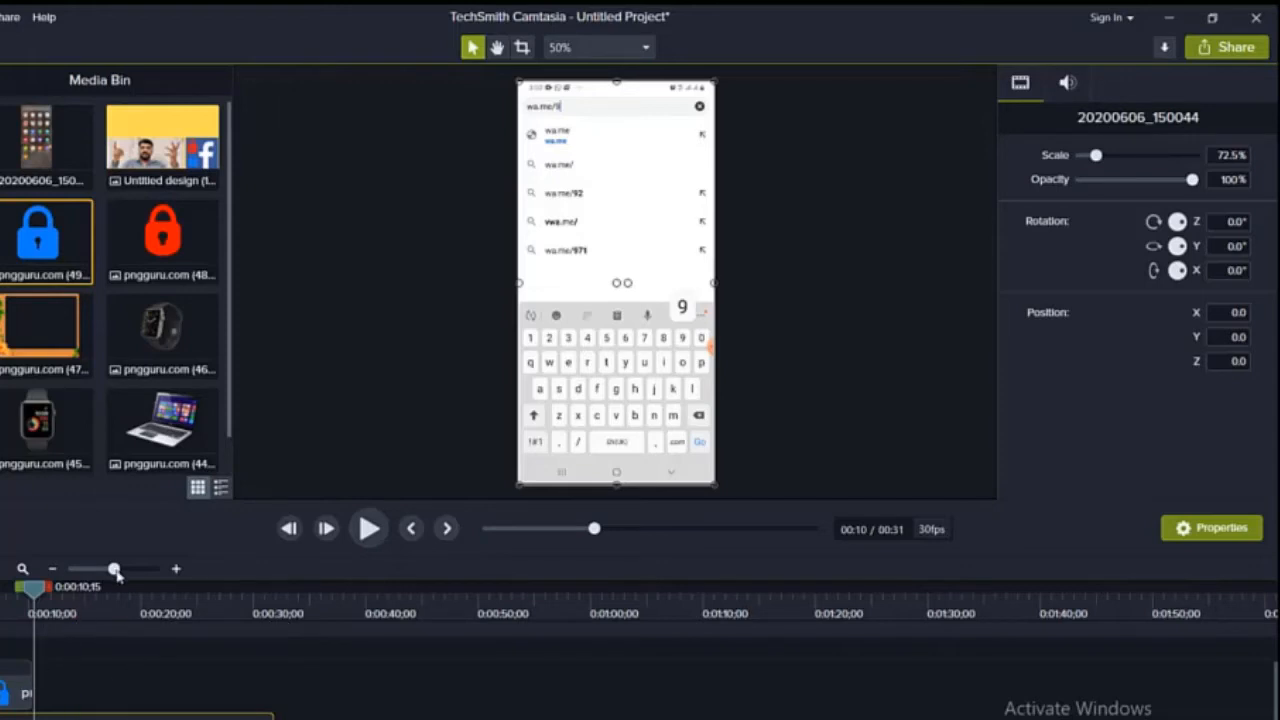
drag(115, 569, 120, 569)
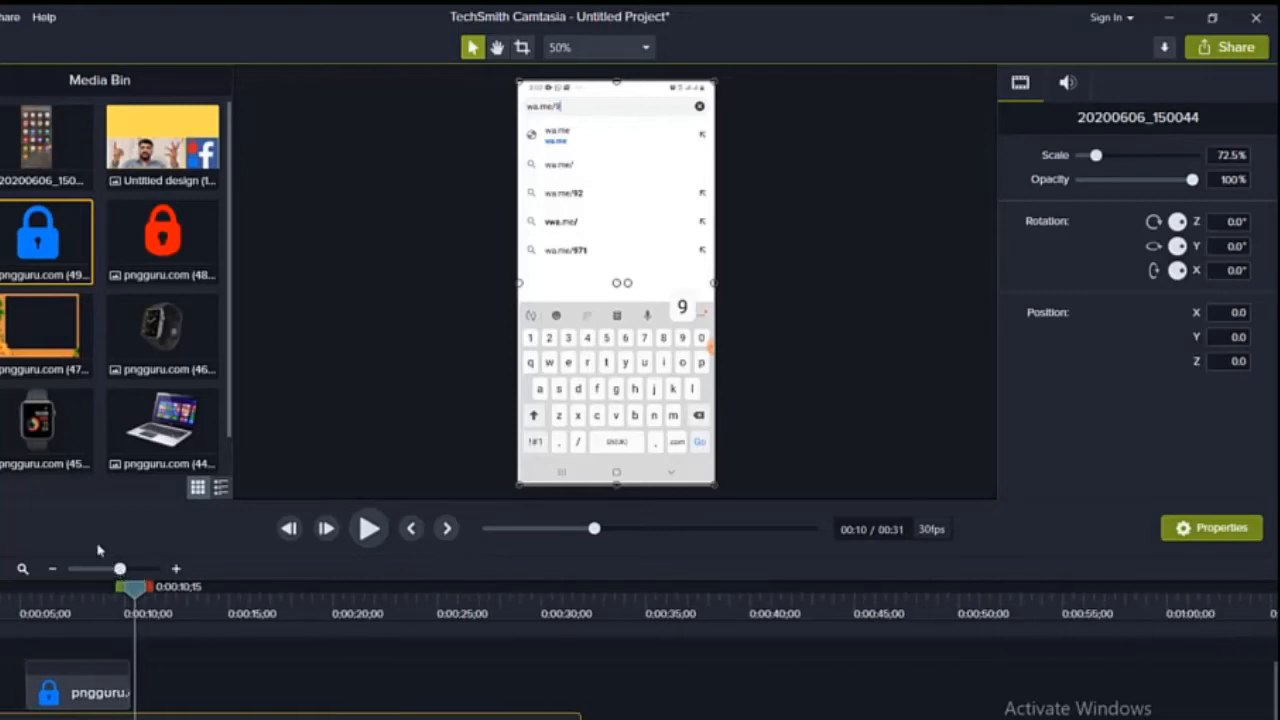
click(367, 530)
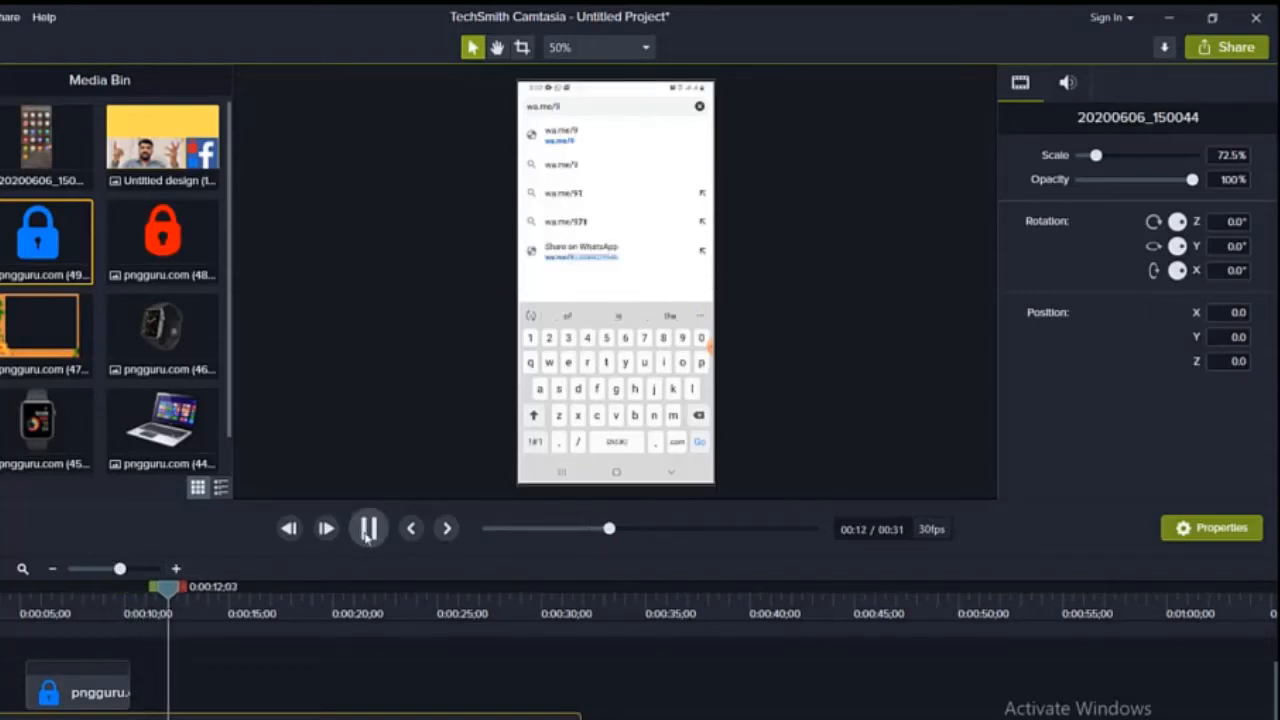
click(367, 532)
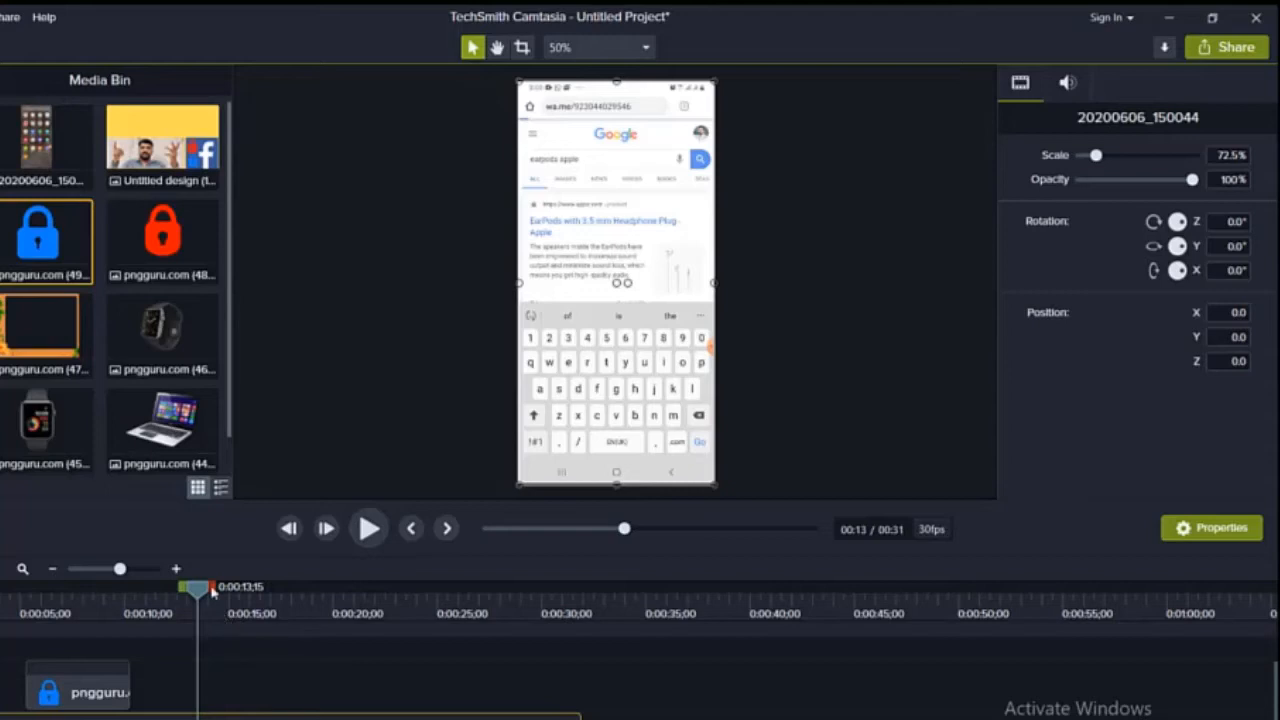
drag(213, 592, 228, 597)
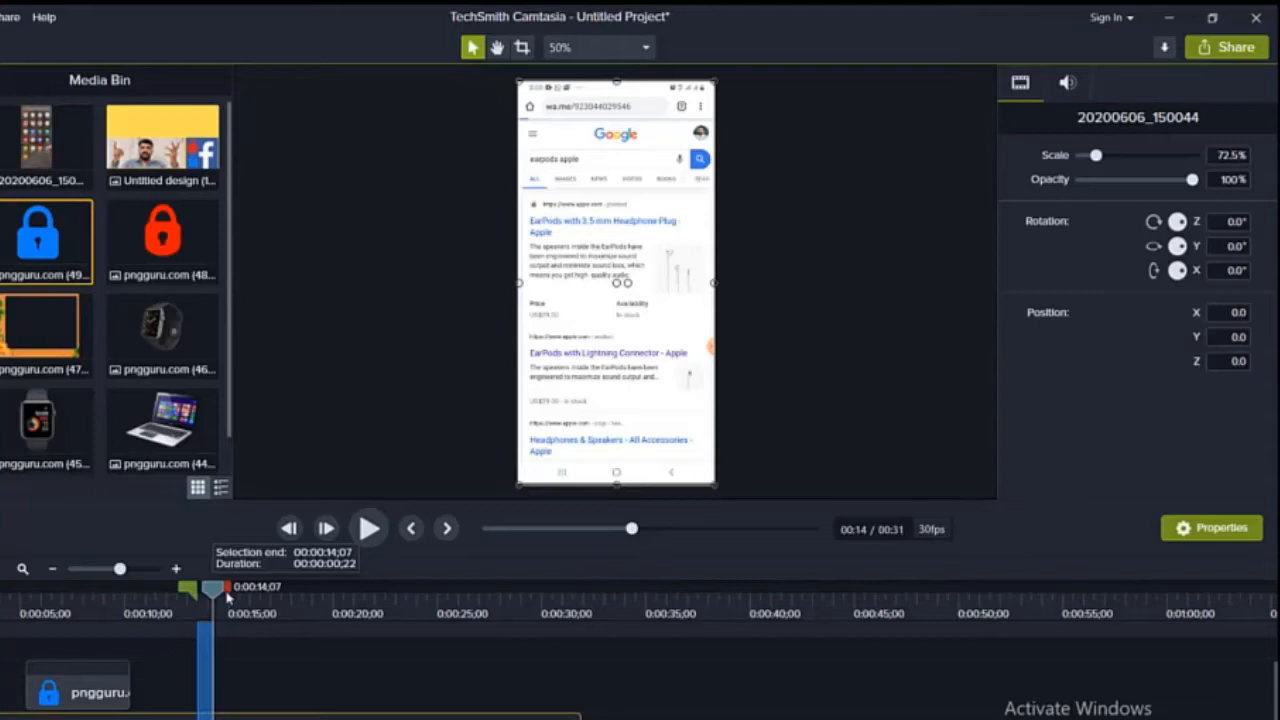
drag(227, 597, 246, 602)
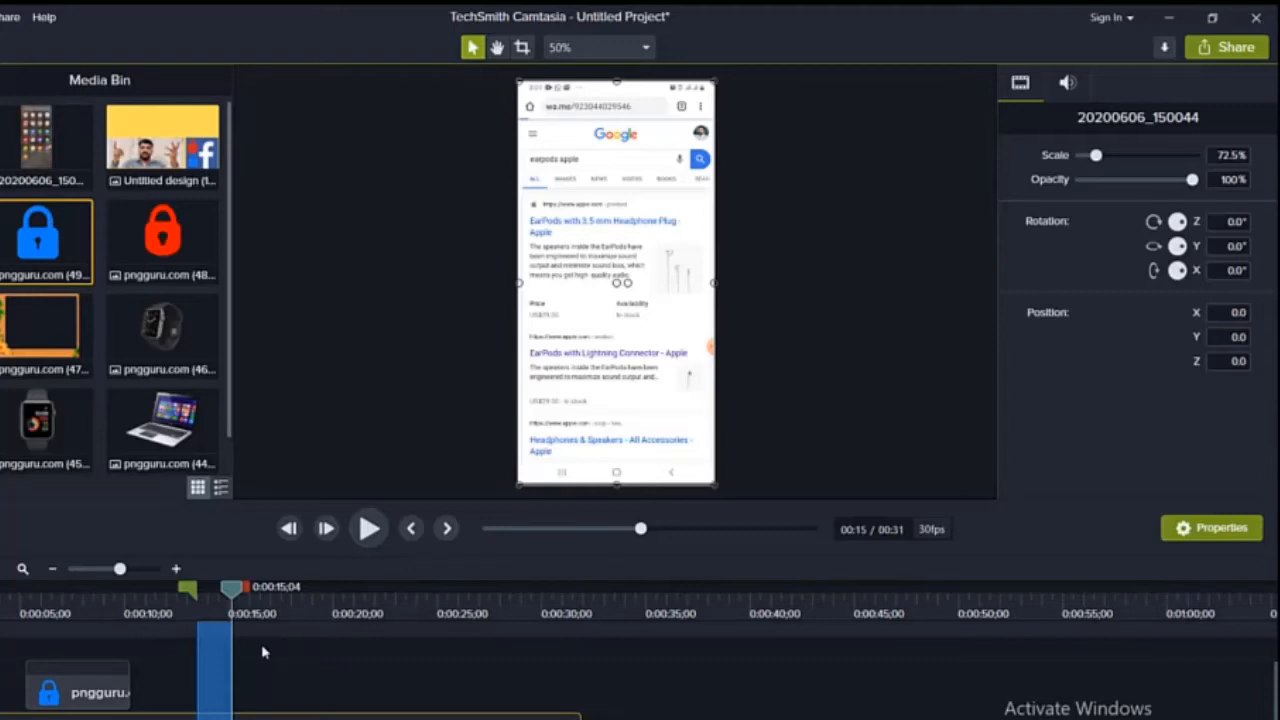
key(ctrl+x)
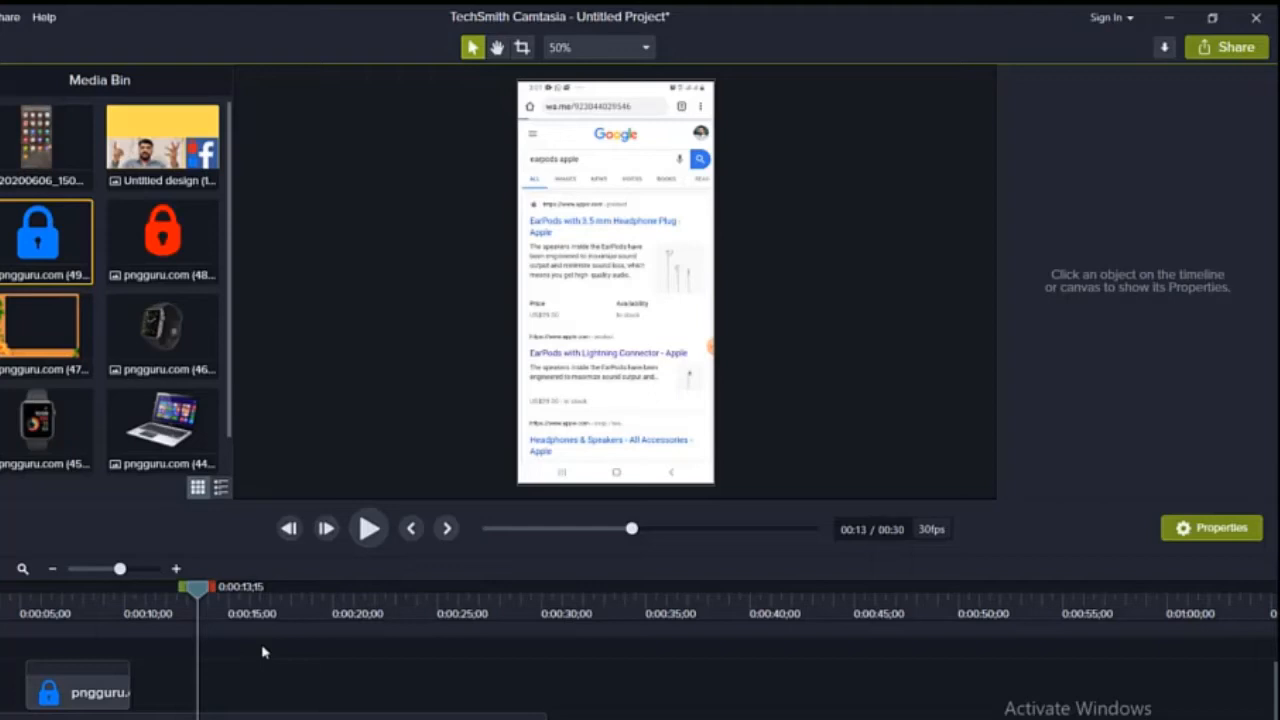
Step: Split the phone video clip at 0:00:13;15
mouse_move(198, 589)
mouse_down()
mouse_move(217, 600)
mouse_move(199, 598)
mouse_up()
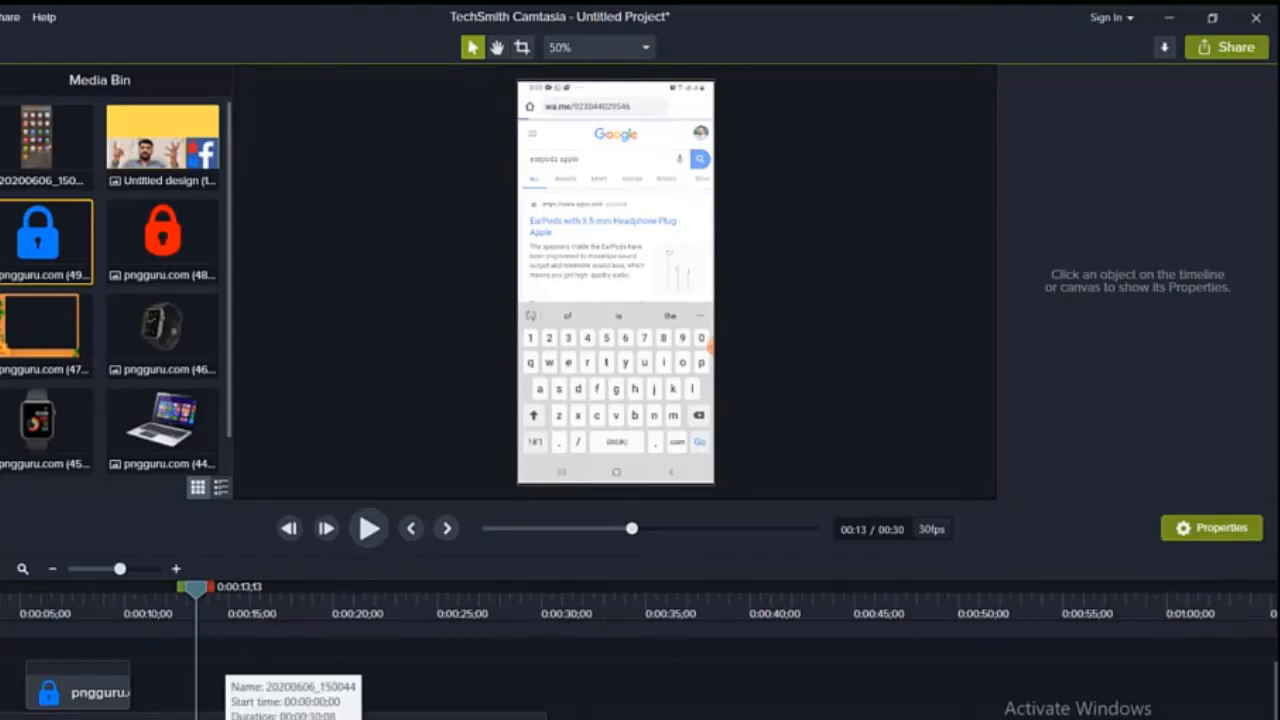
drag(197, 598, 197, 598)
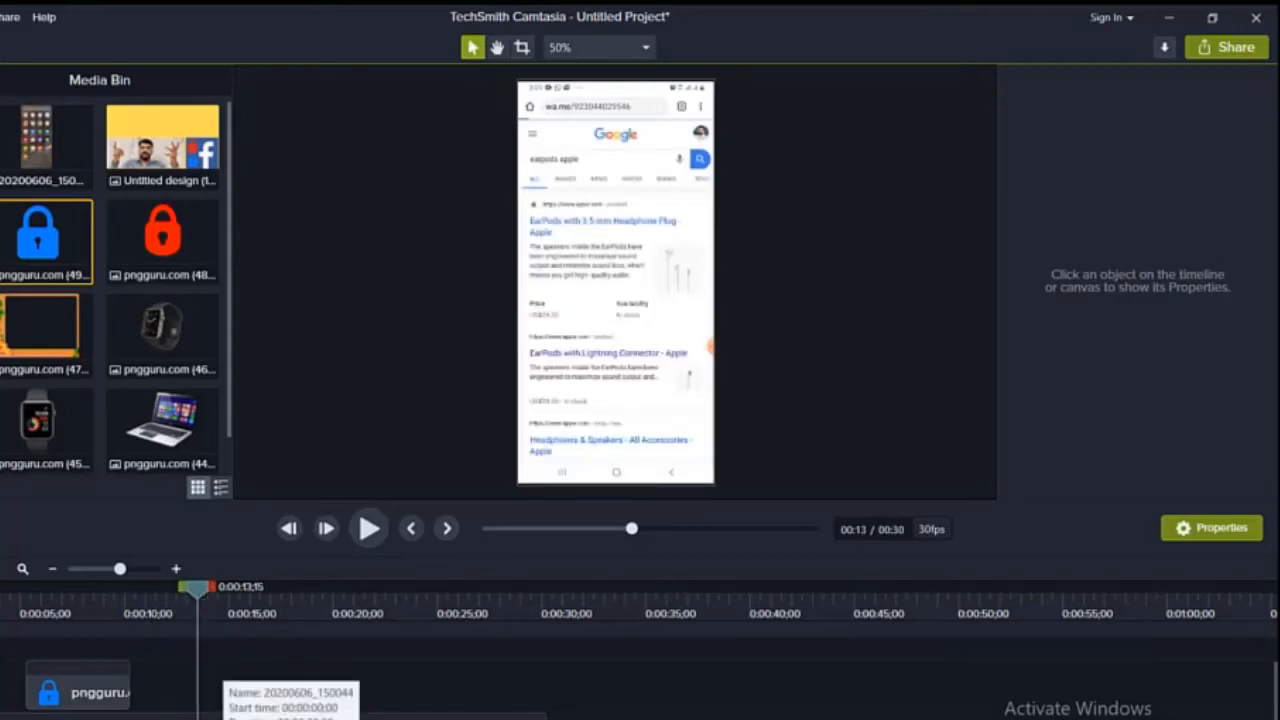
click(222, 716)
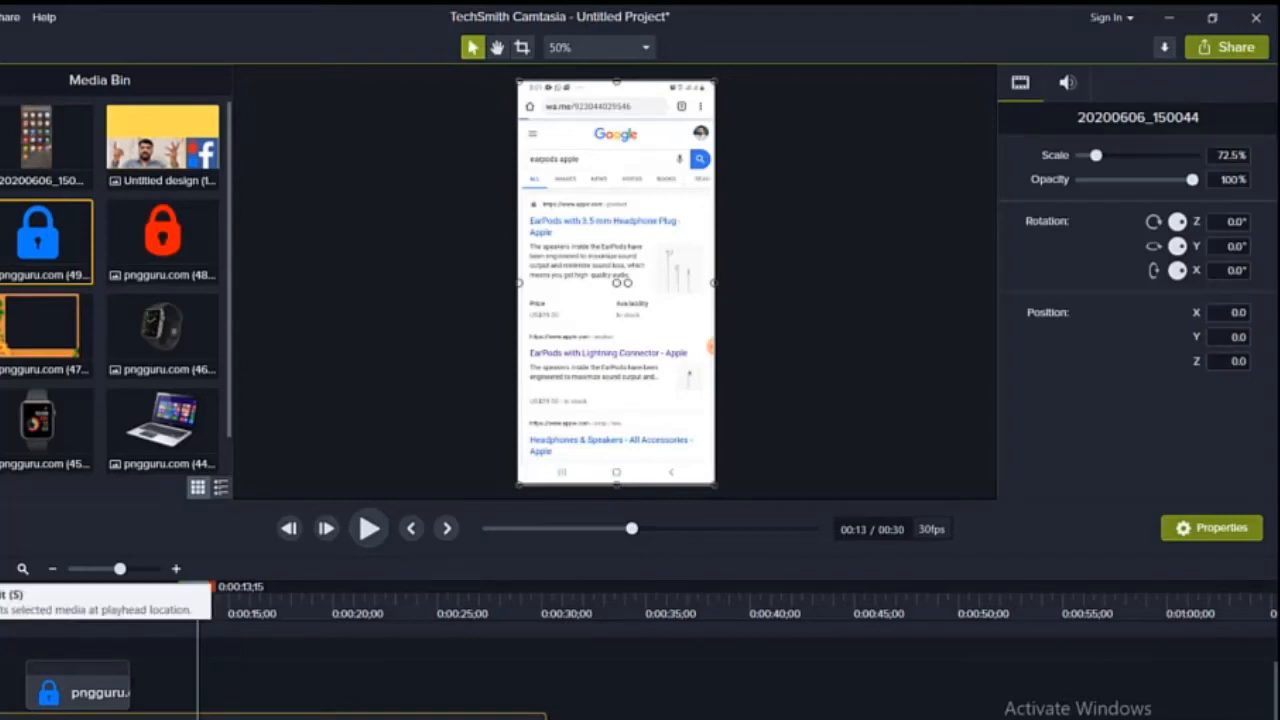
key(s)
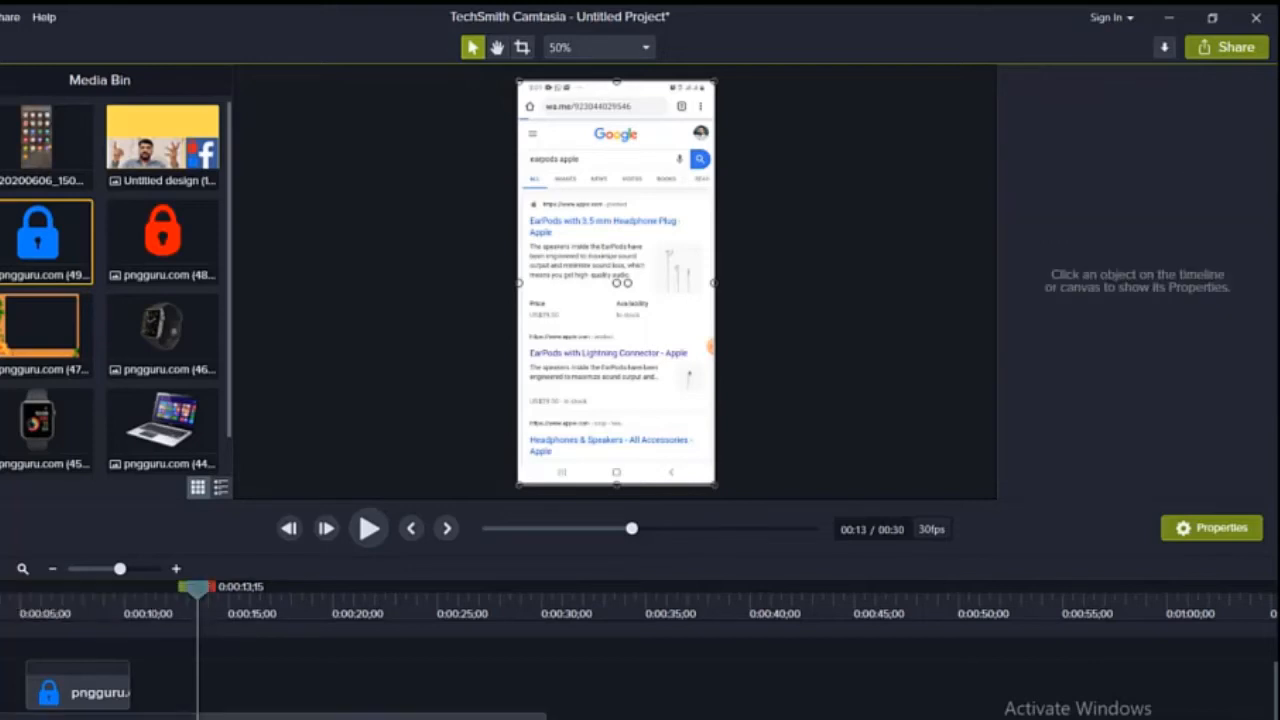
Step: Scale the second part of the split video to 122.4% and move it to X 24.0, Y -186.0 on the canvas
drag(280, 716, 245, 714)
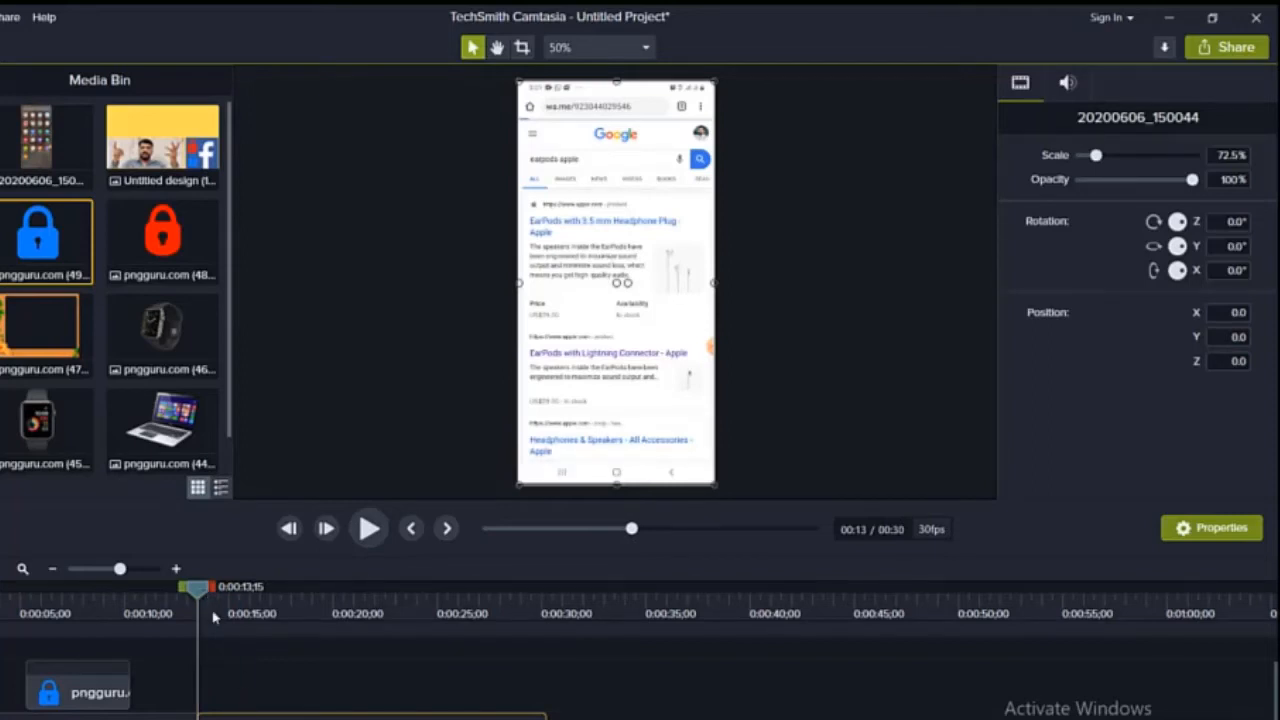
drag(198, 588, 227, 597)
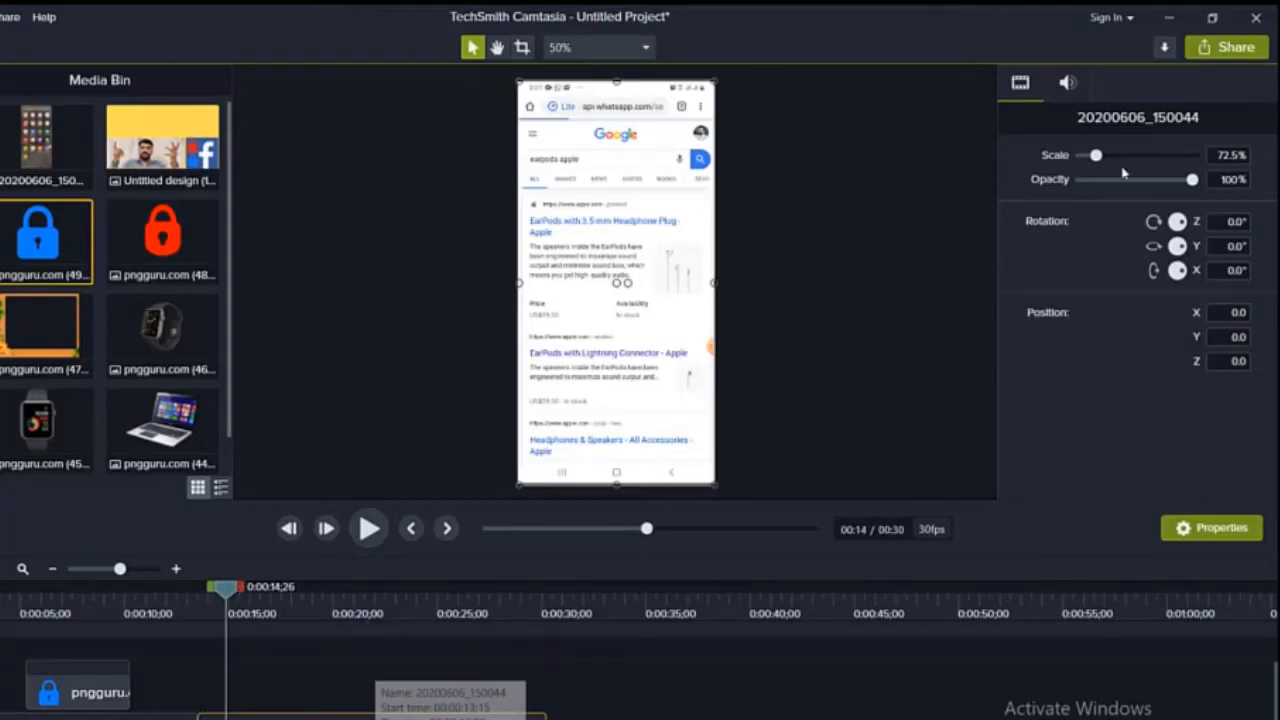
mouse_move(1098, 157)
mouse_down()
mouse_move(1123, 159)
mouse_move(1083, 174)
mouse_move(1105, 179)
mouse_up()
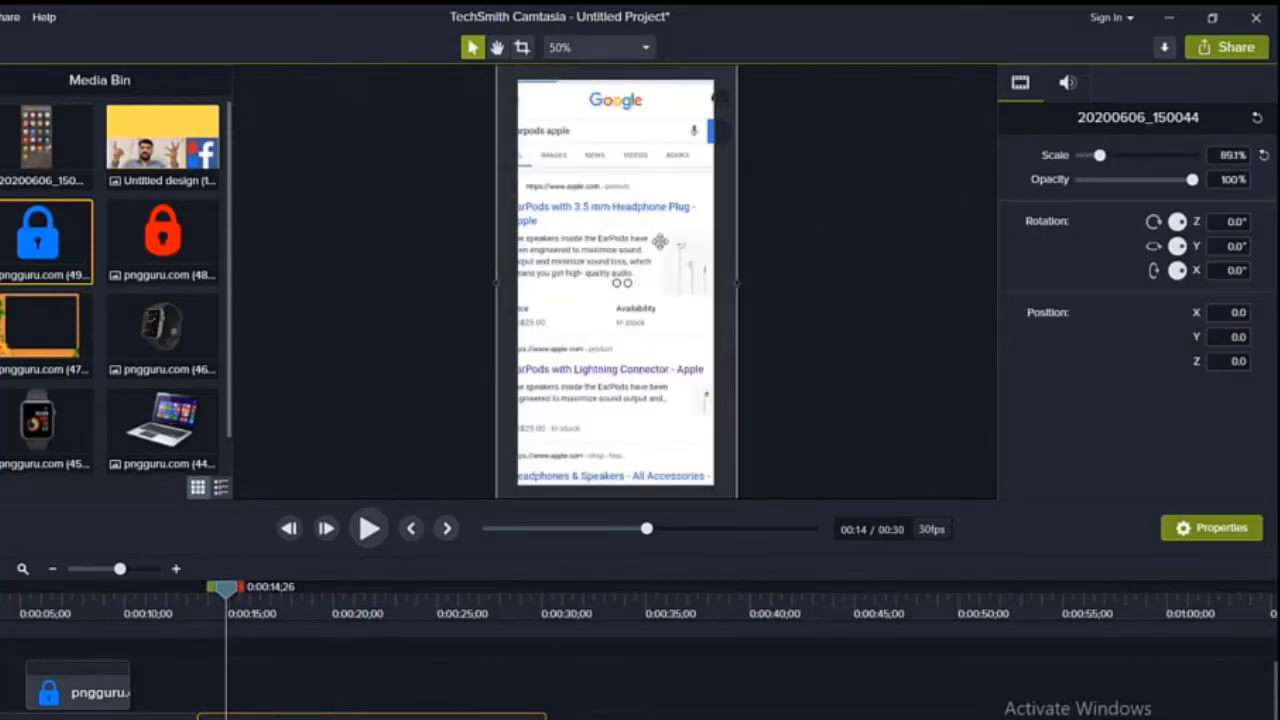
drag(676, 210, 643, 283)
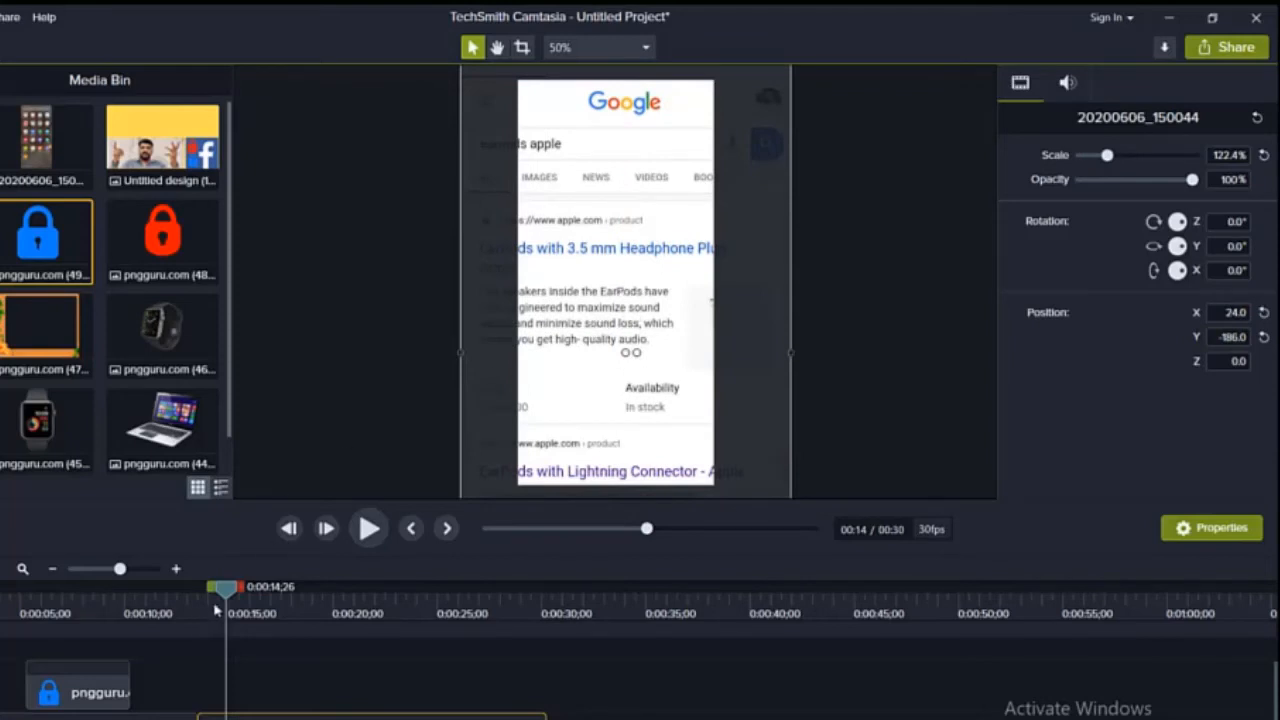
Step: Play the timeline from about 0:00:10;06 past the split to check the change to the enlarged clip
drag(226, 590, 139, 601)
click(139, 601)
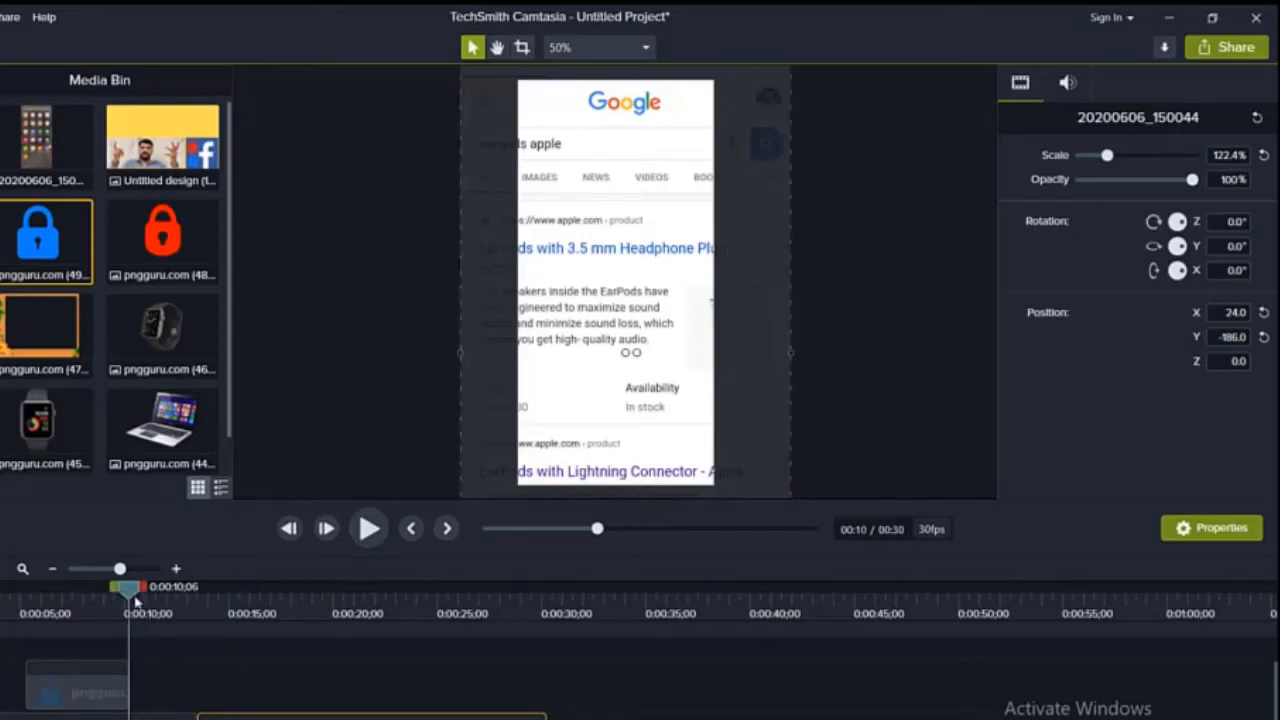
click(363, 537)
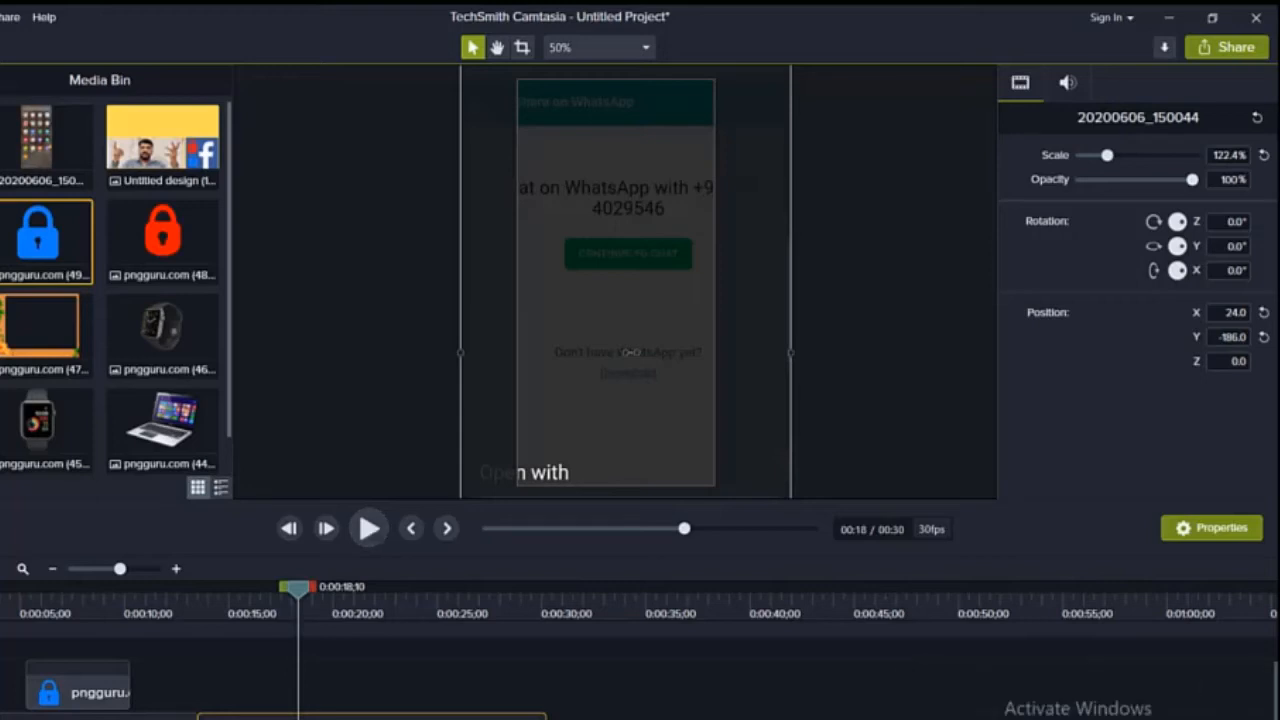
Step: Scrub the timeline between about 0:00:11;22 and 0:00:13;26 to compare the phone video before and after the split
drag(298, 590, 166, 625)
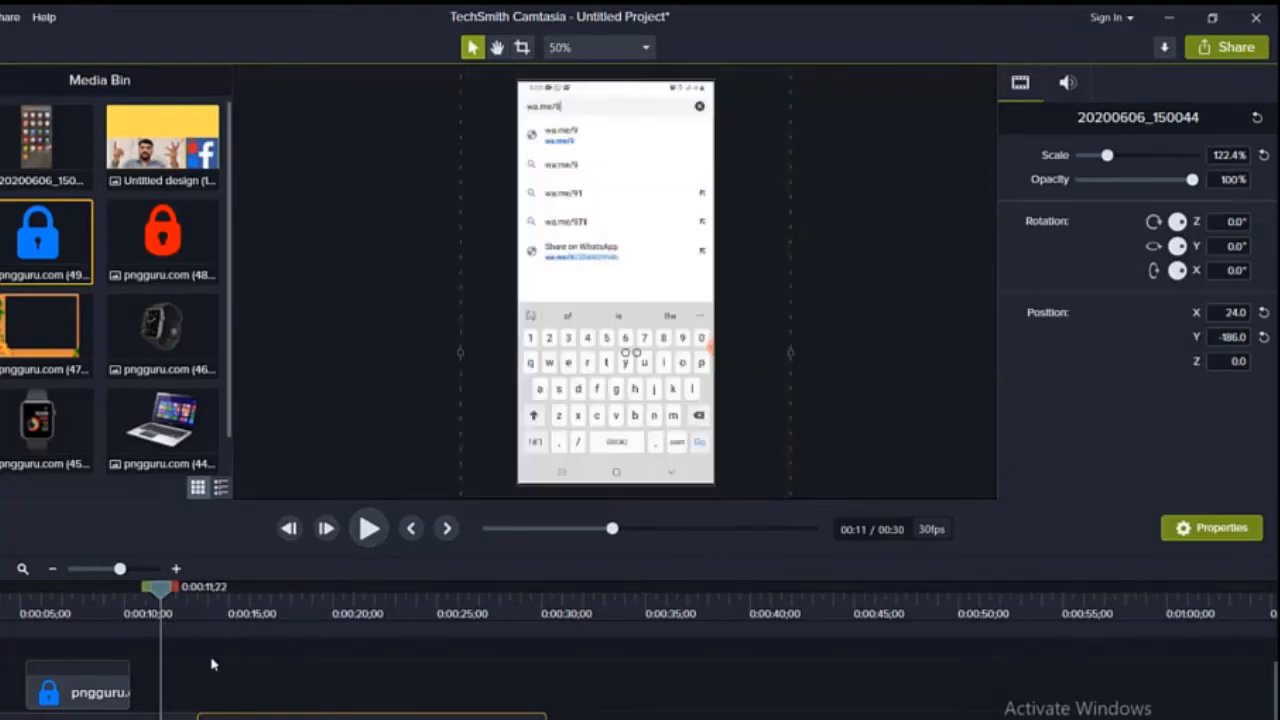
drag(166, 590, 198, 596)
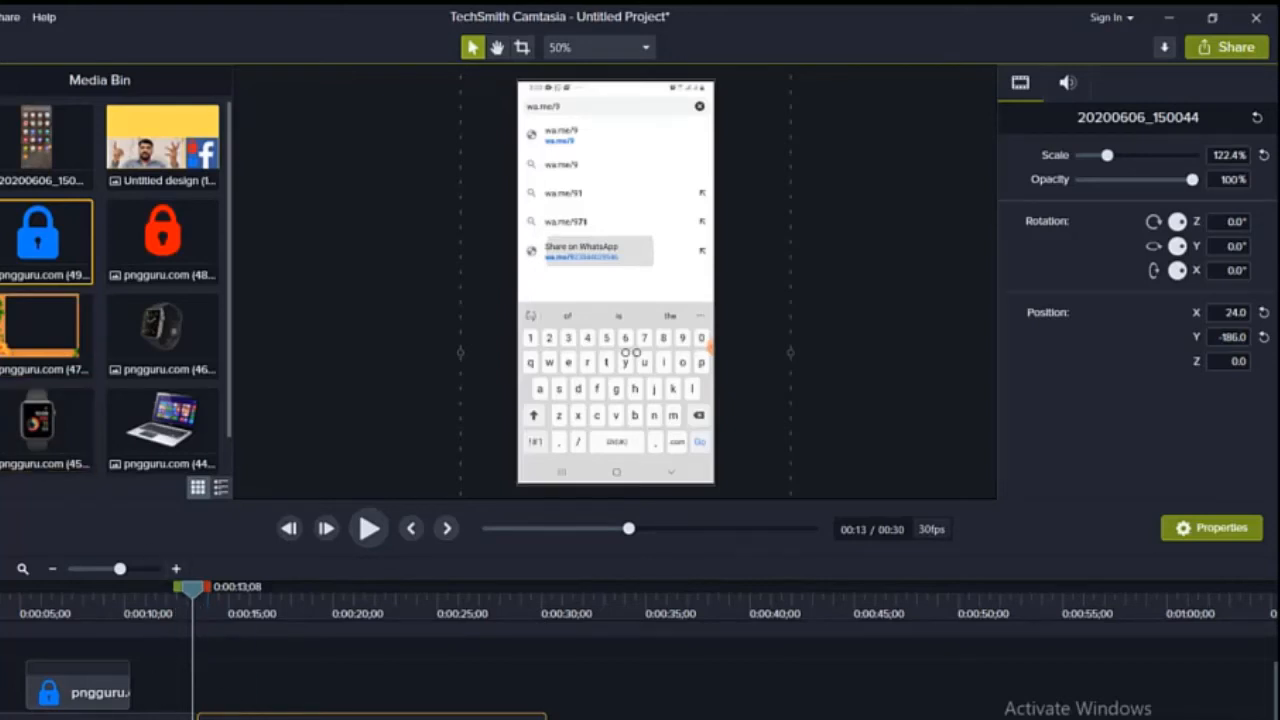
drag(199, 597, 211, 603)
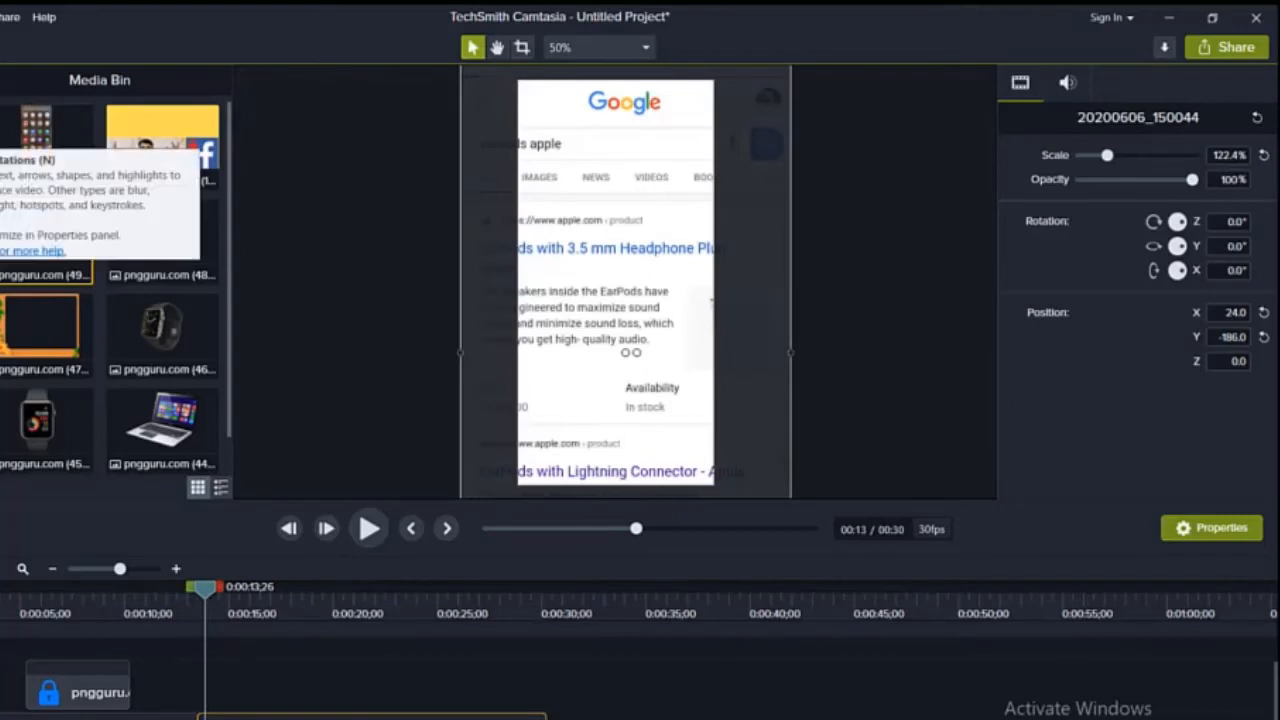
Step: Try to apply the Flip transition to a timeline clip and play from 0:00:11;15 past the split
key(t)
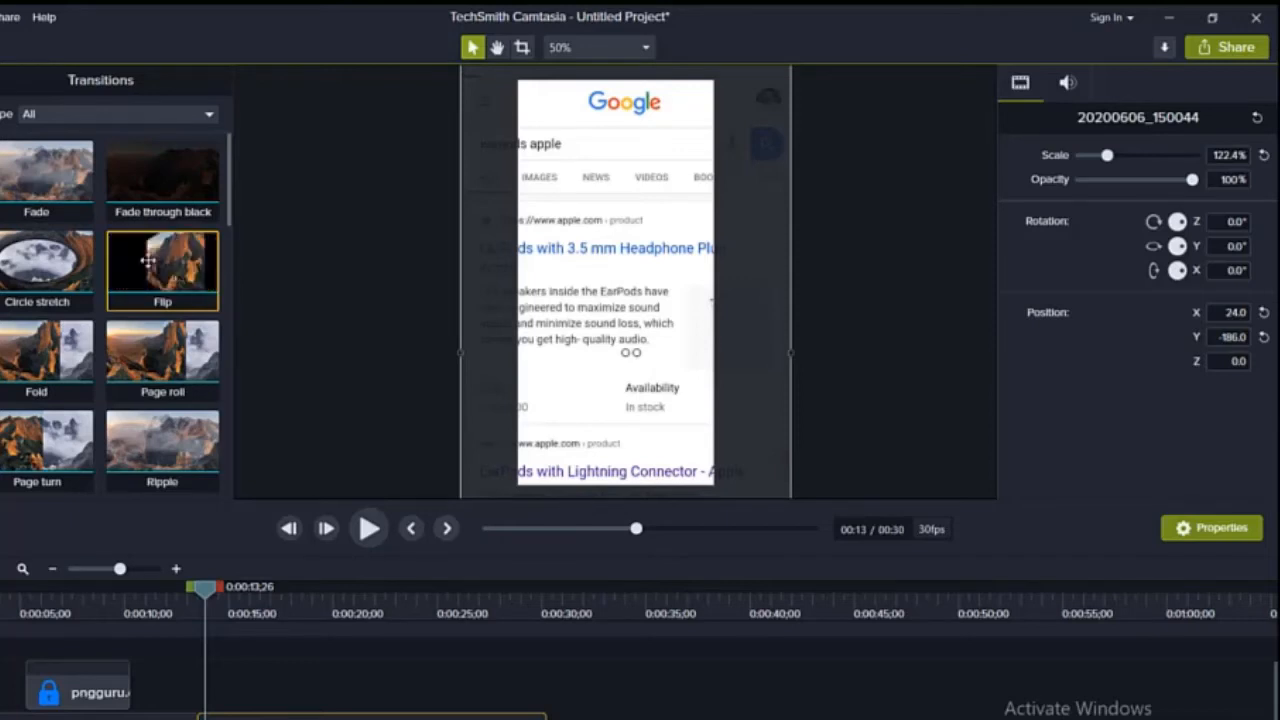
drag(166, 266, 95, 690)
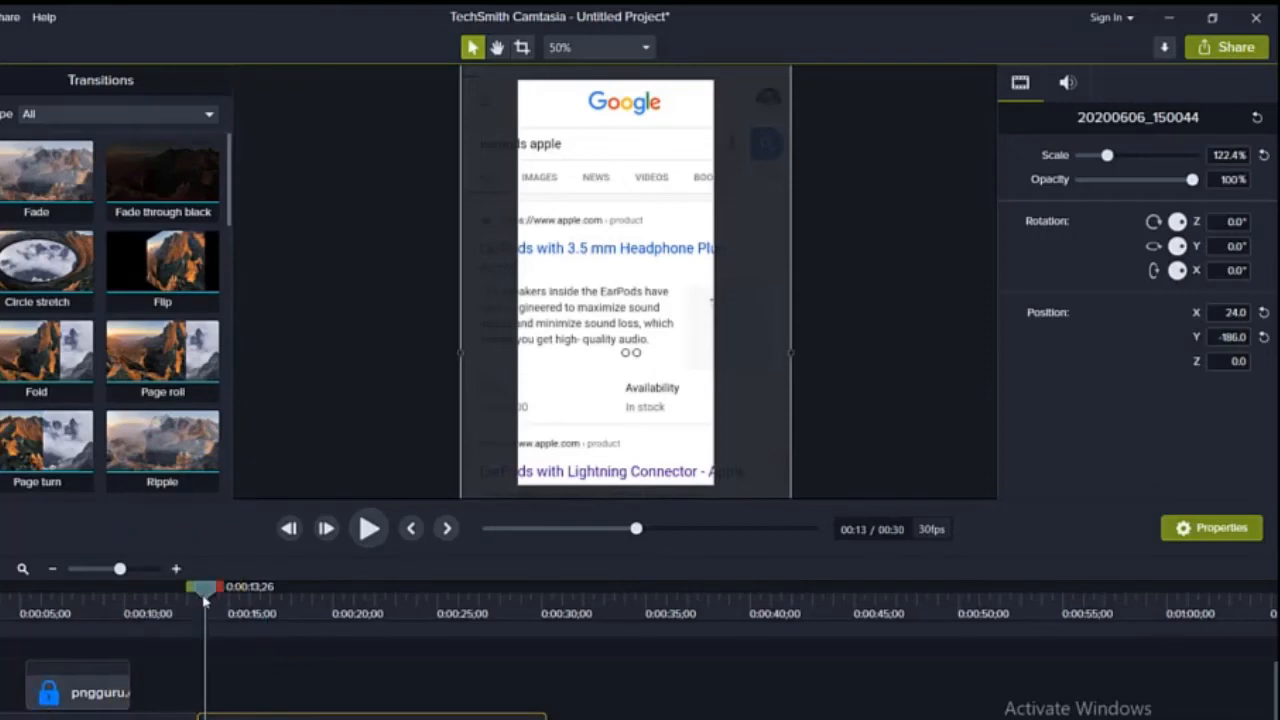
drag(204, 598, 157, 600)
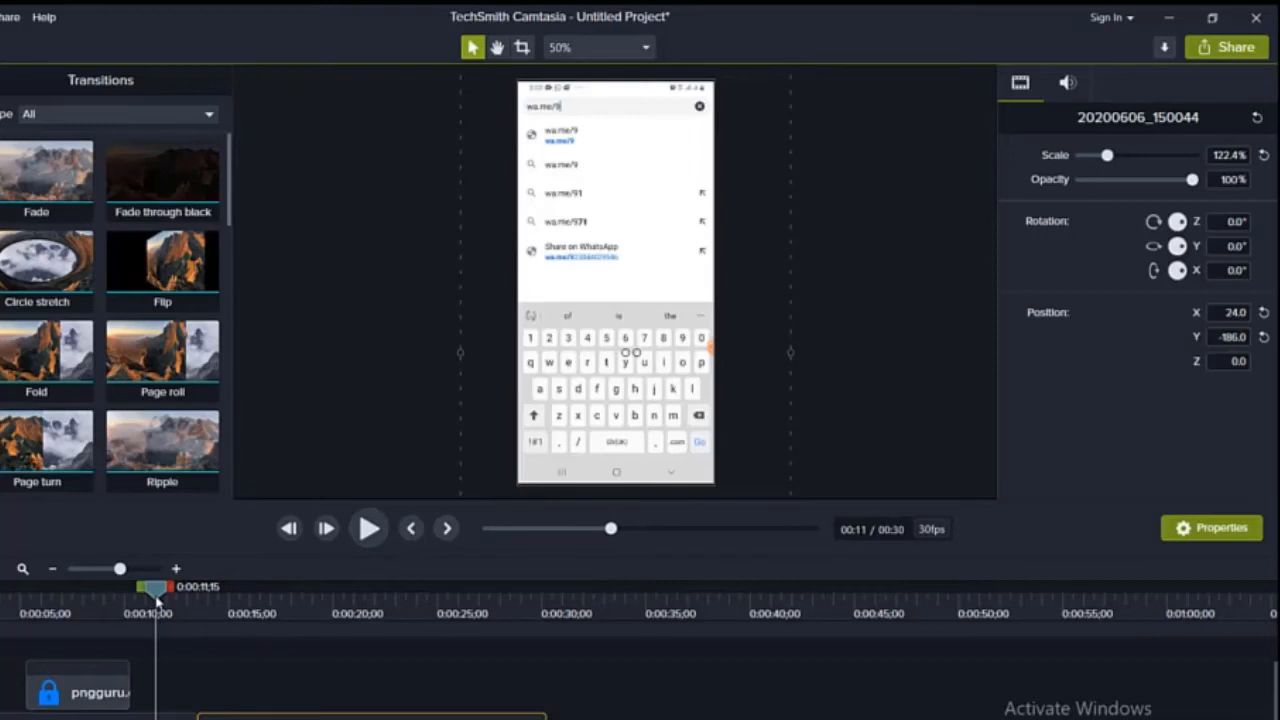
click(369, 528)
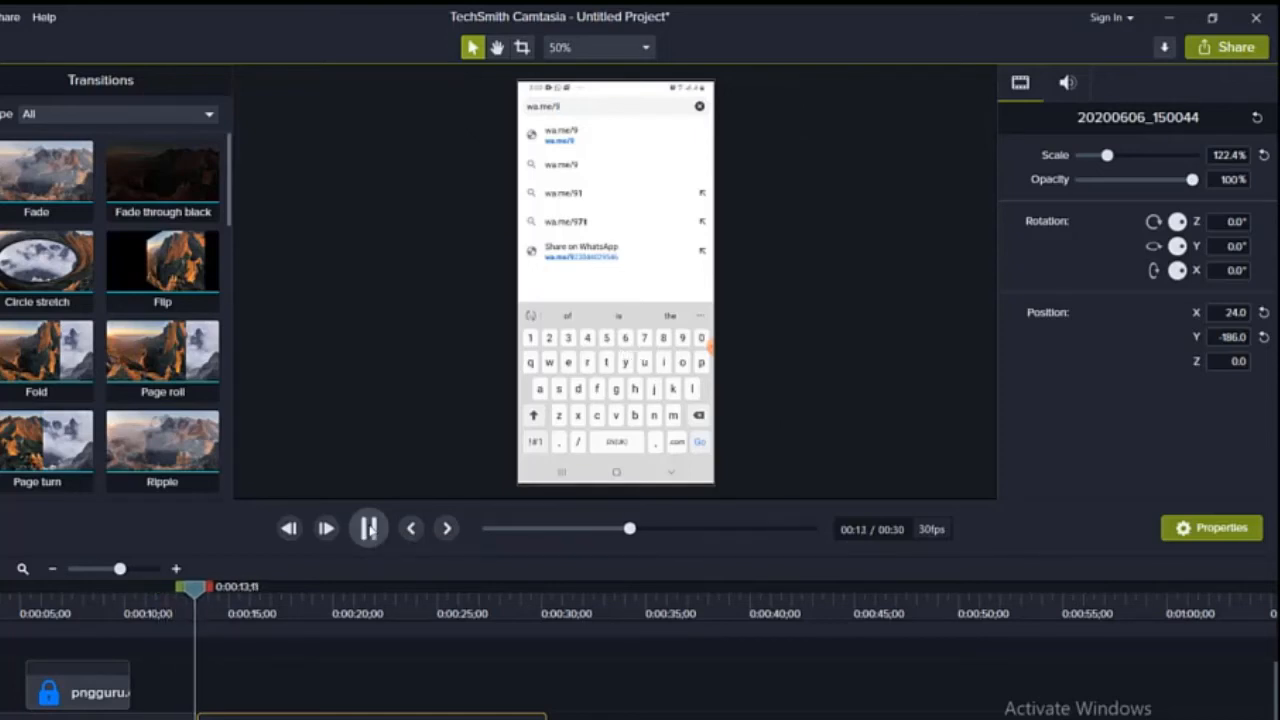
click(369, 528)
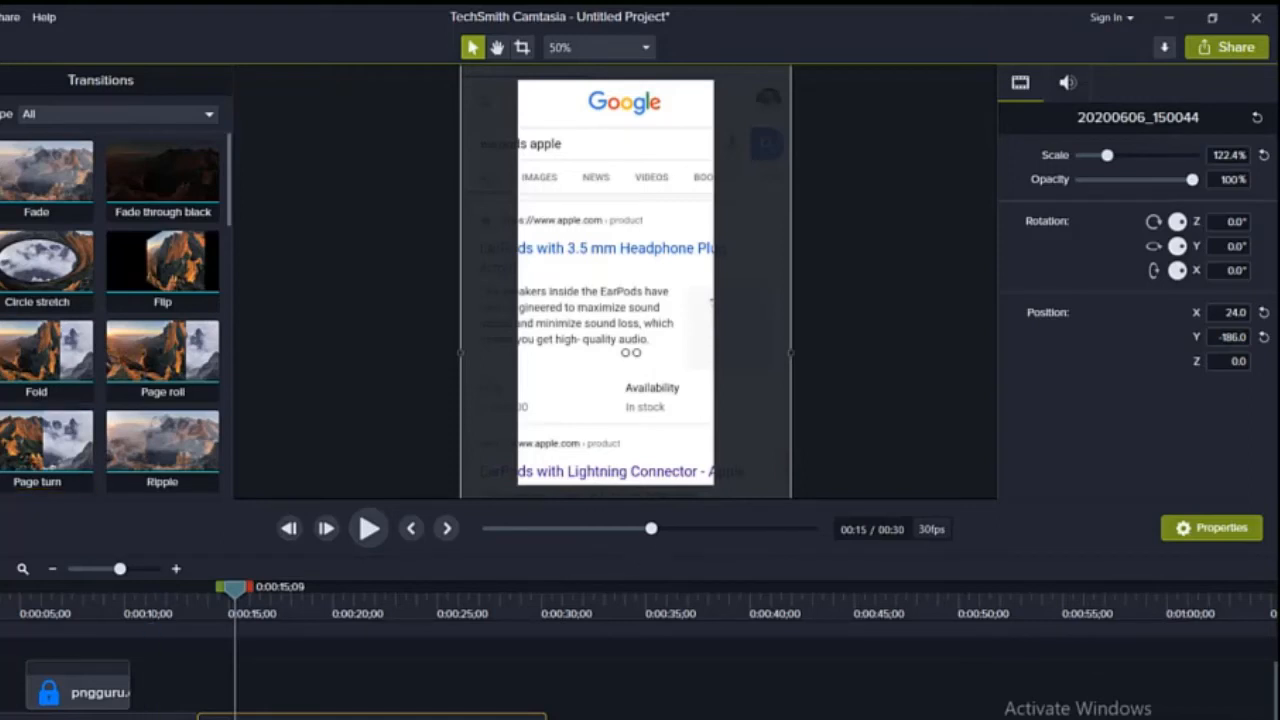
Step: Add a plain text callout at 0:00:15;09 reading "some text goes here"
key(n)
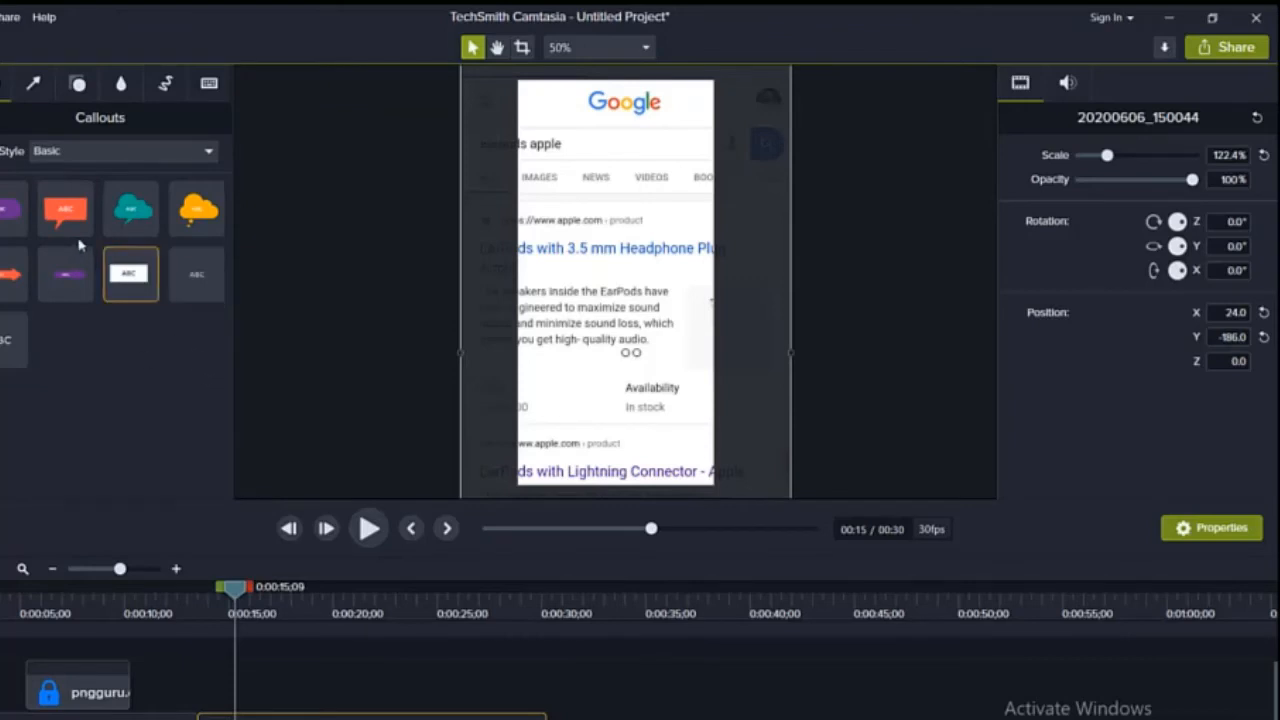
drag(8, 340, 370, 380)
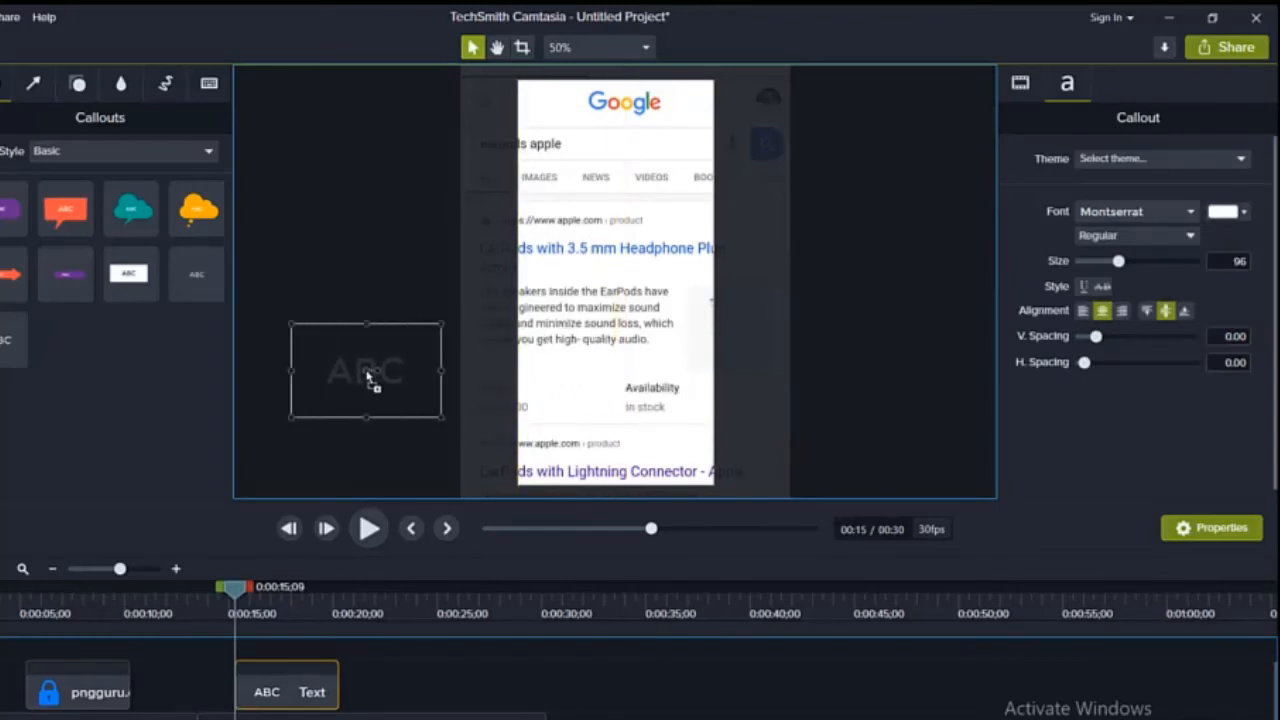
double_click(371, 370)
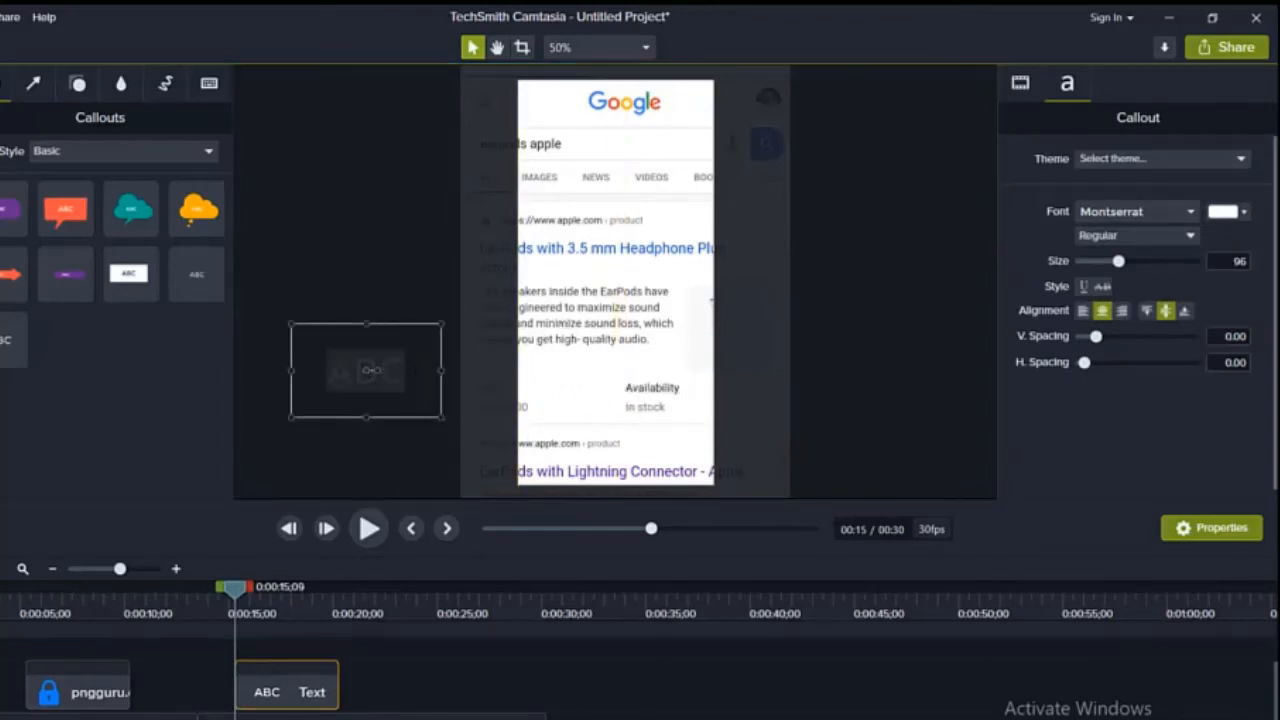
text(some test)
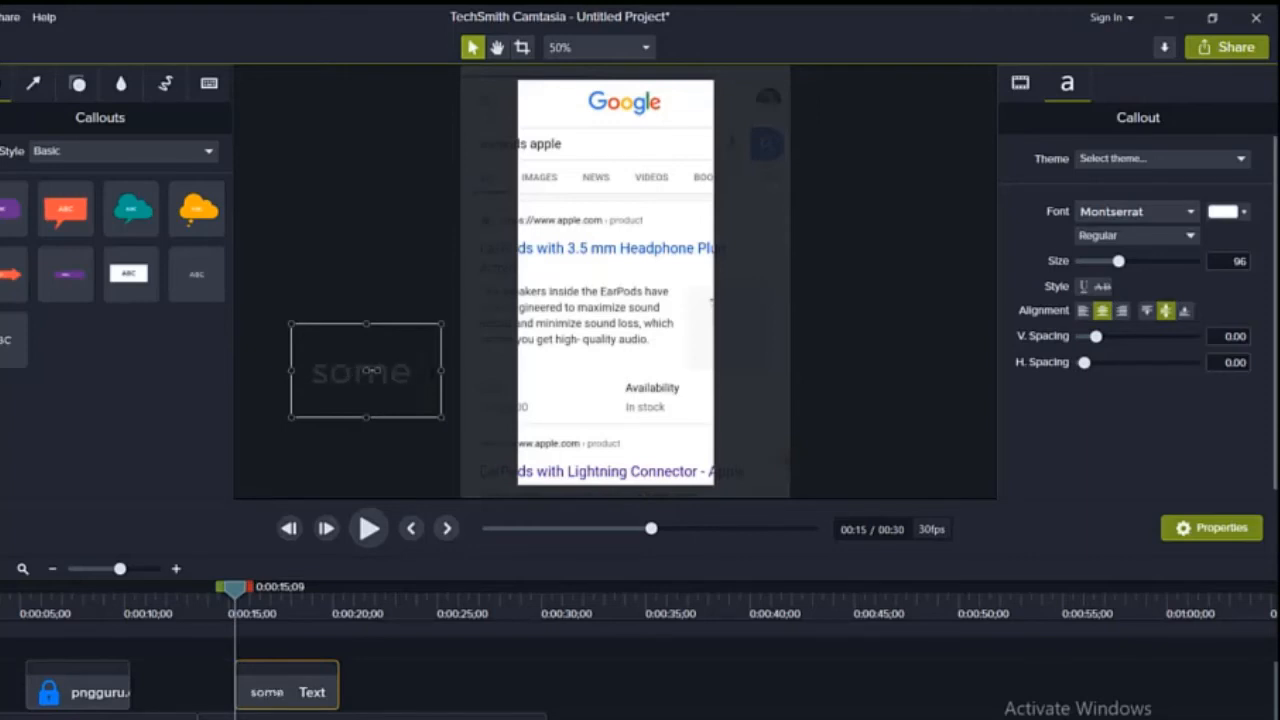
key(BackSpace)
key(BackSpace)
text(xt goes here)
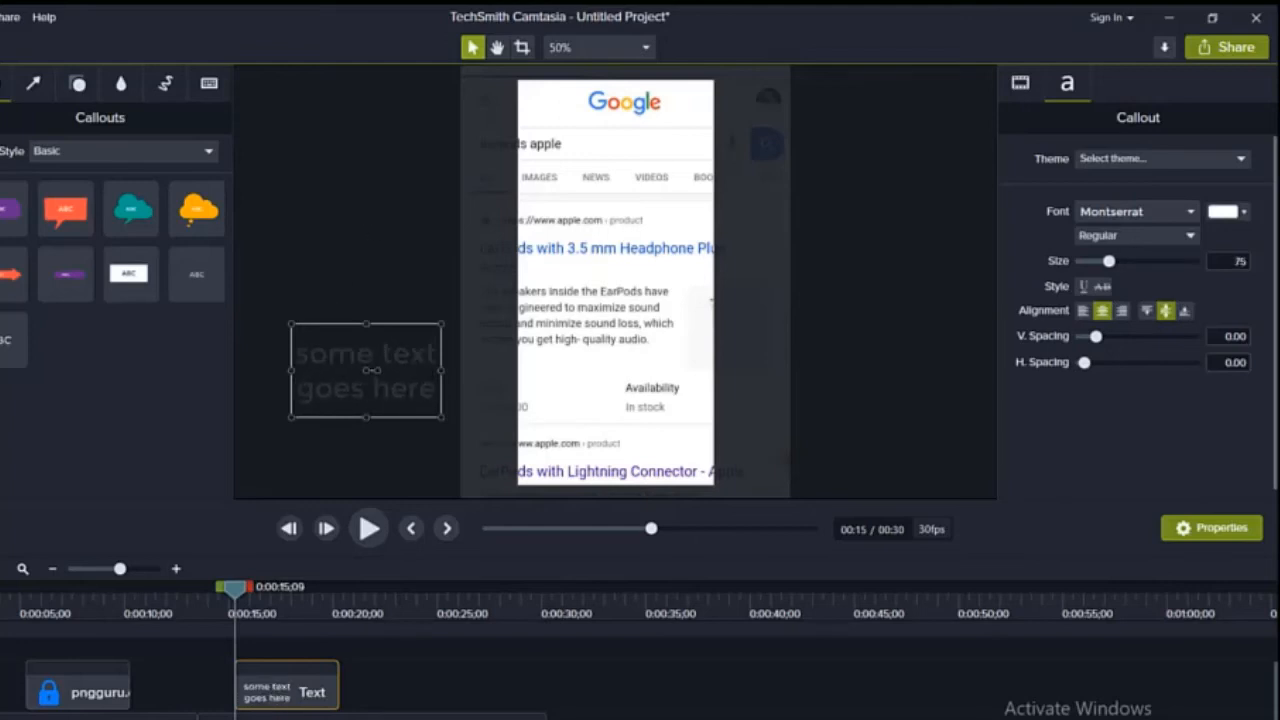
Step: Try to change the font colour of the callout's text
double_click(405, 388)
click(405, 388)
drag(433, 388, 328, 356)
click(420, 366)
click(1245, 215)
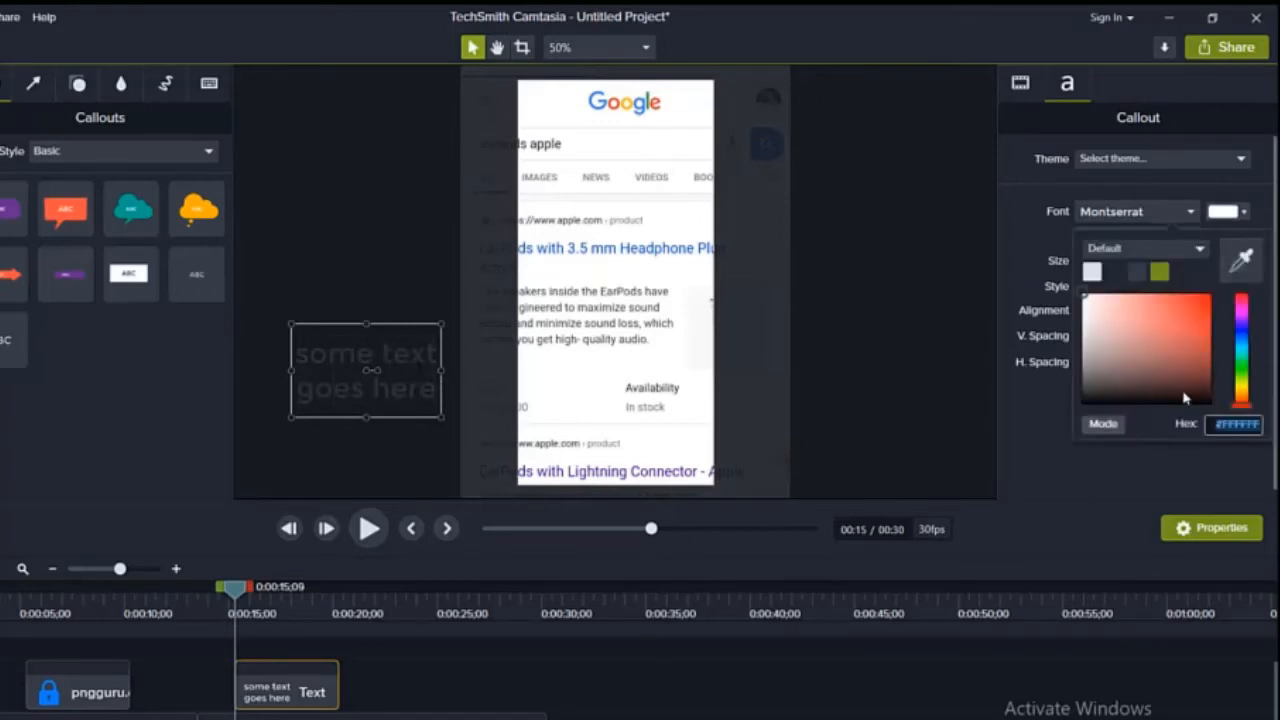
click(1184, 400)
click(1090, 393)
click(1094, 398)
click(1242, 340)
click(361, 288)
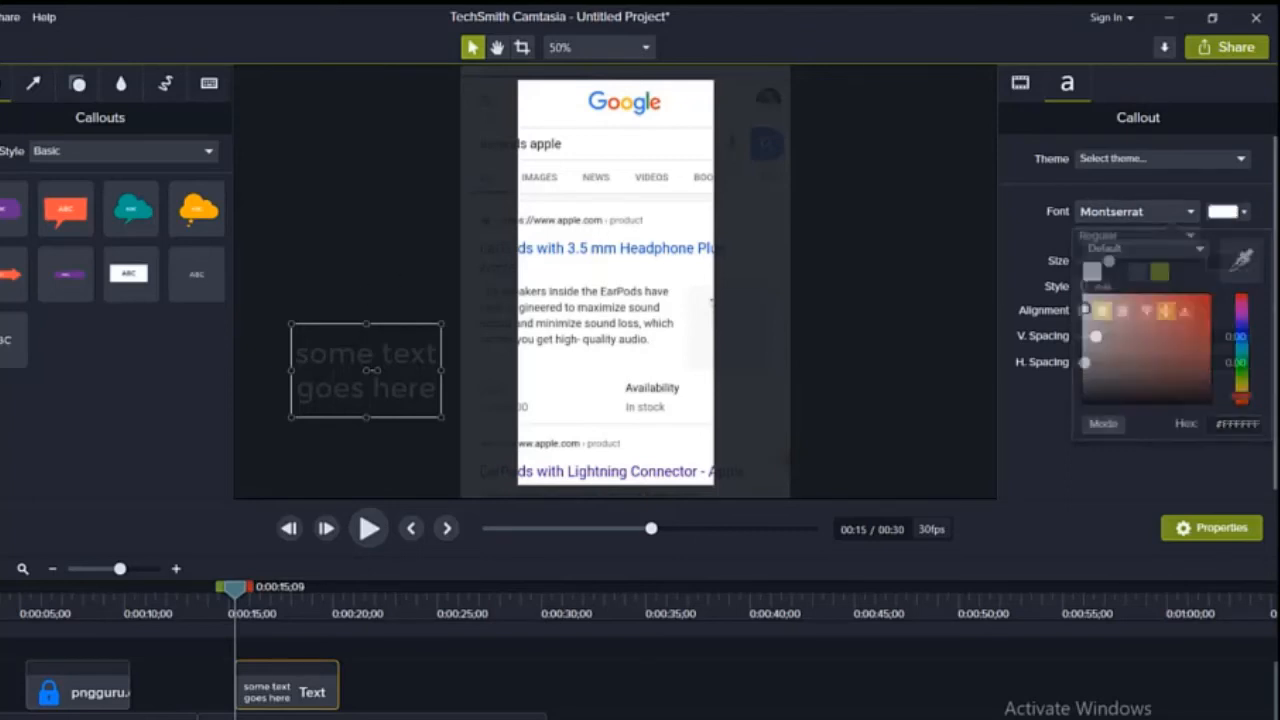
double_click(366, 370)
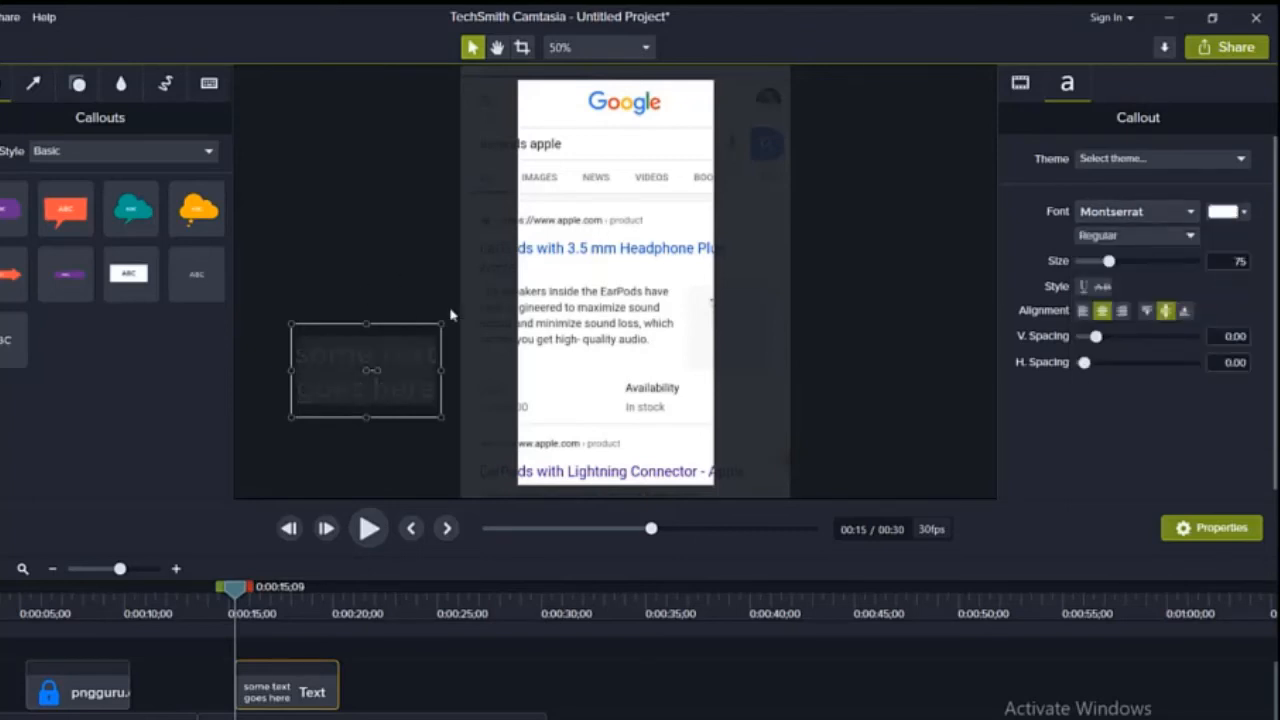
click(1243, 212)
click(1241, 336)
click(460, 367)
click(412, 366)
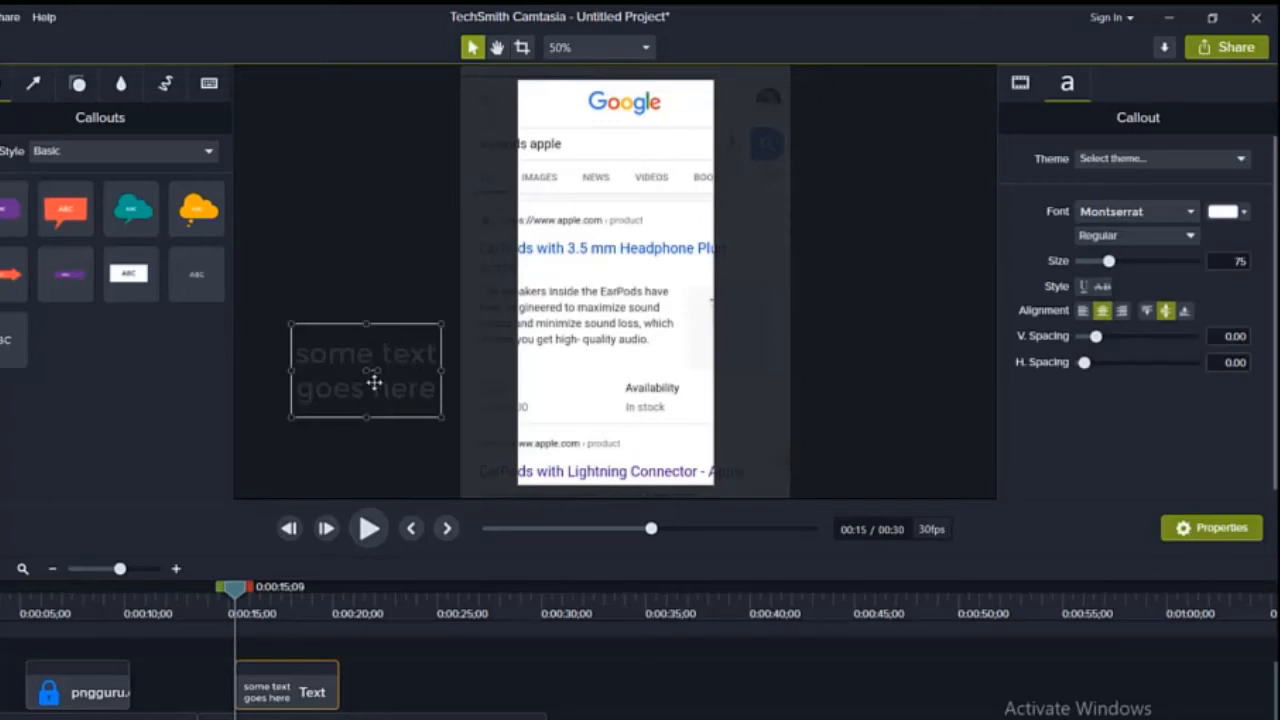
Step: Set the callout's font colour to blue #231BBD and move the text onto the upper part of the phone video
click(1224, 211)
click(1194, 322)
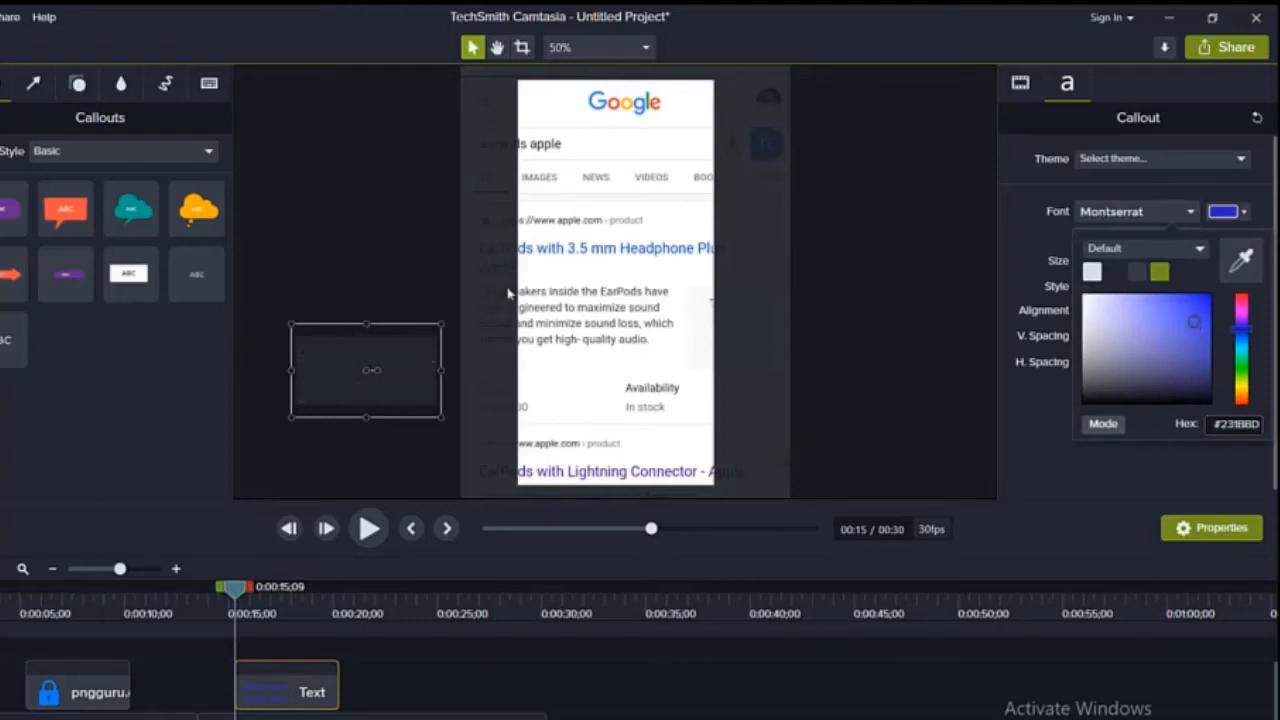
click(376, 350)
click(397, 326)
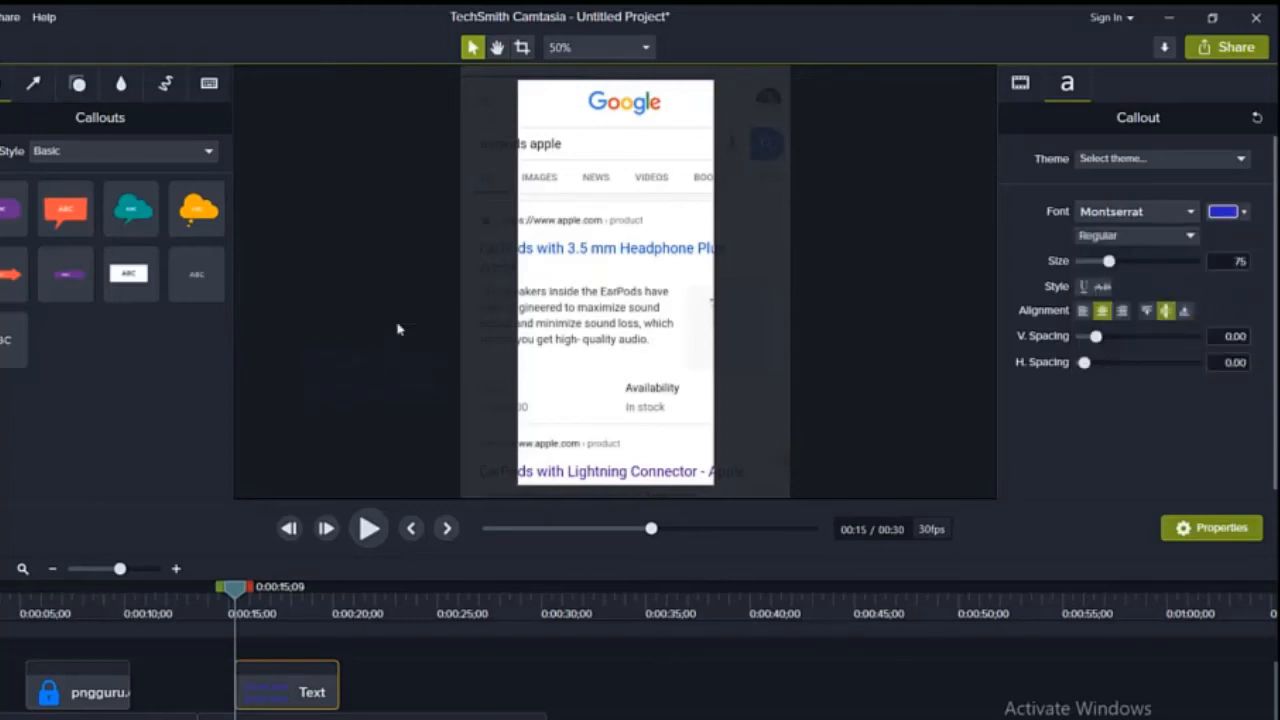
drag(380, 366, 634, 145)
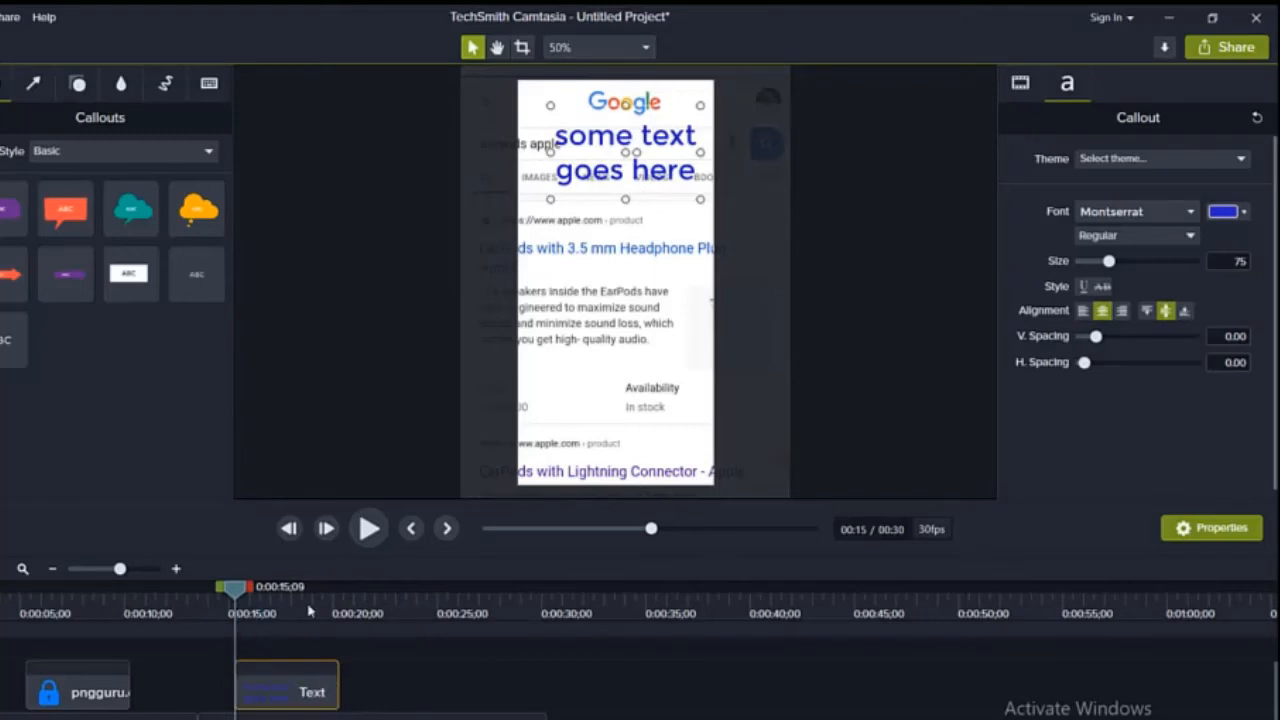
Step: Play the timeline from 0:00:15;09 to check how long the text shows, and return the playhead to 0:00:16;27
click(369, 528)
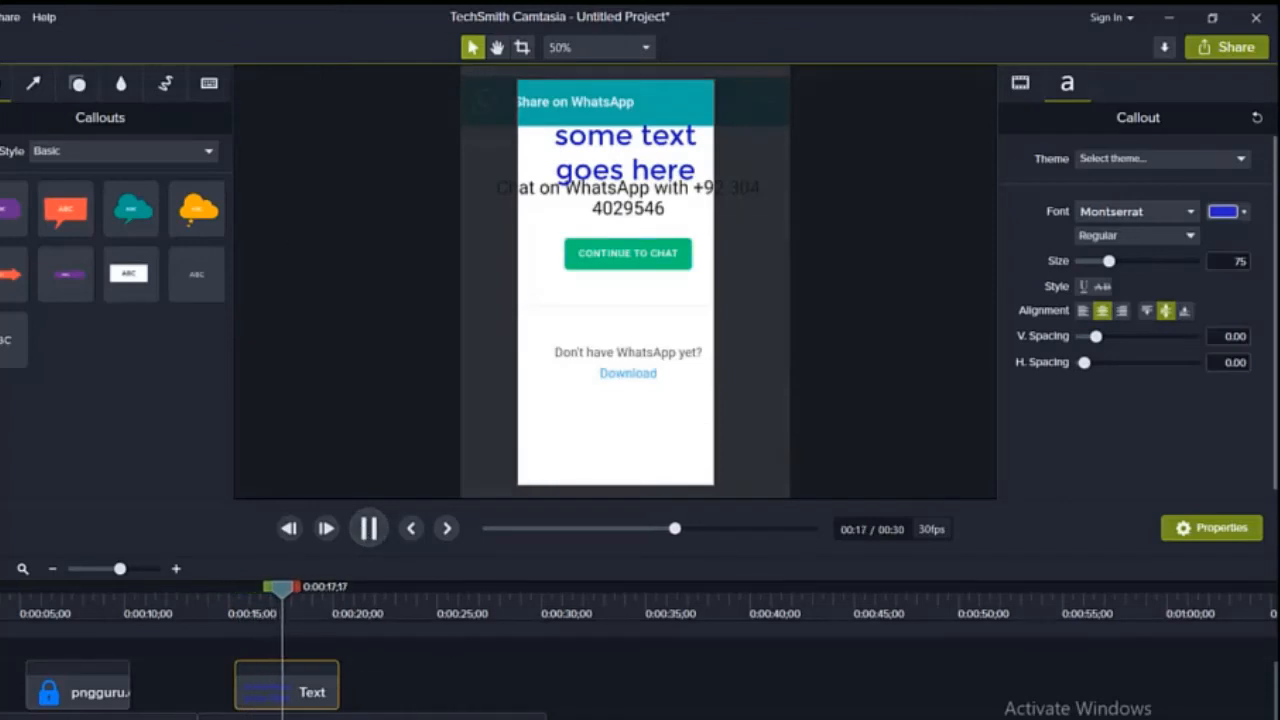
click(370, 529)
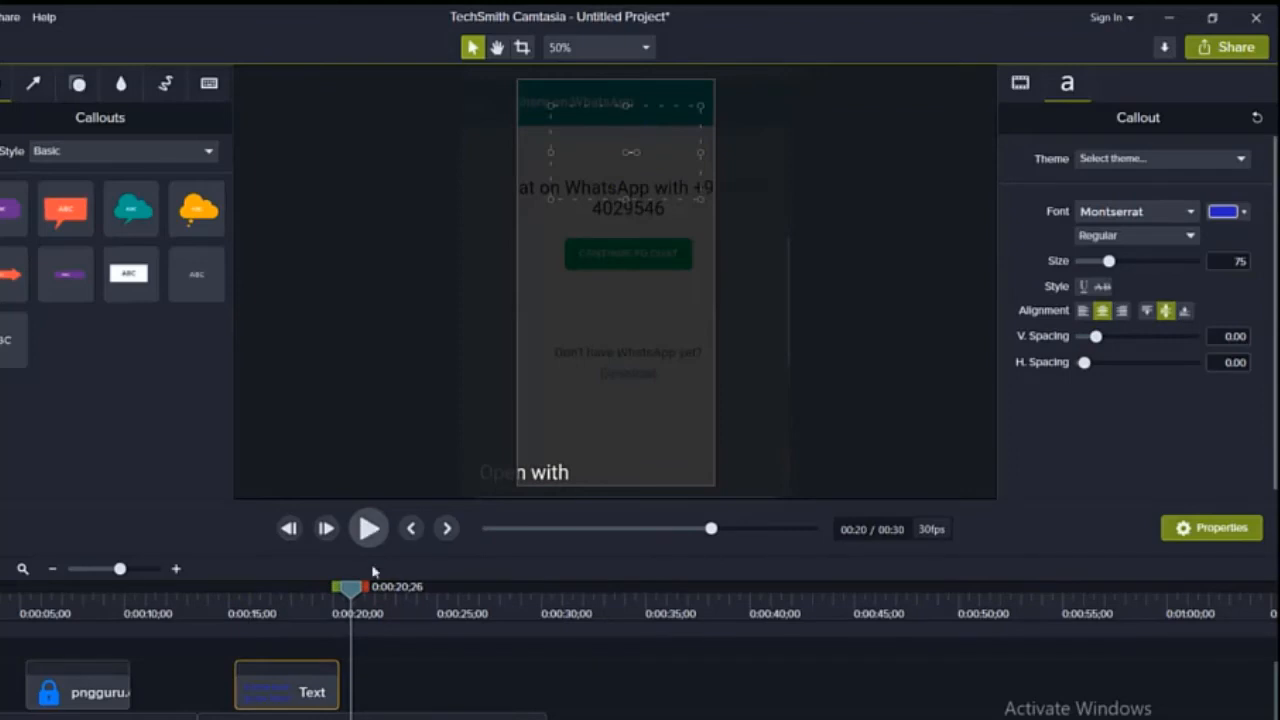
drag(352, 594, 268, 594)
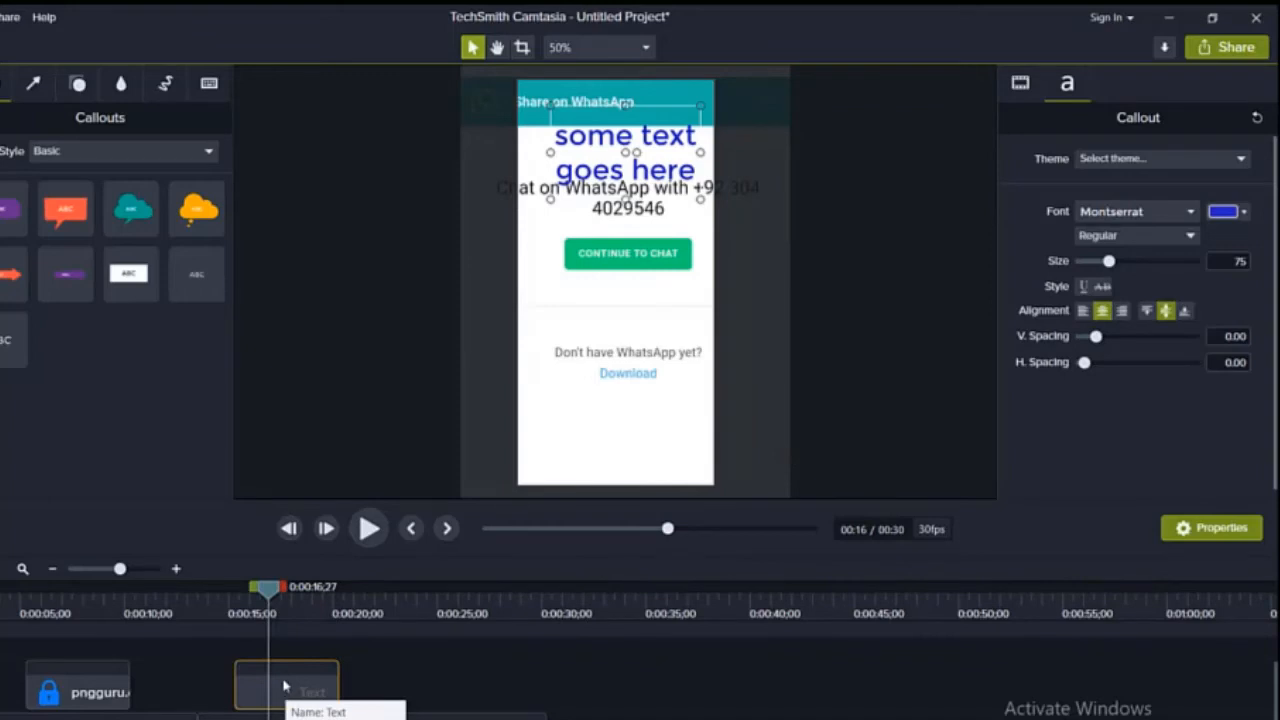
Step: Extend the text clip to the end of the phone video at about 30 seconds and play back the result
drag(340, 687, 552, 688)
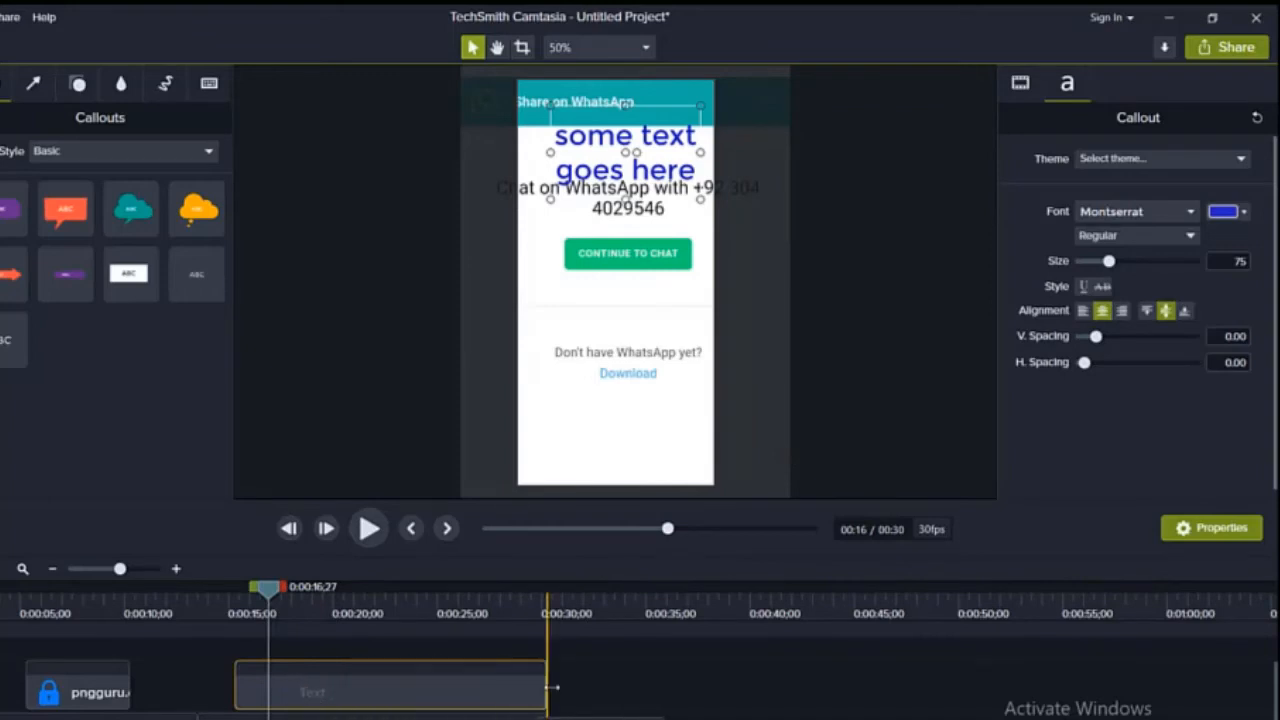
click(369, 528)
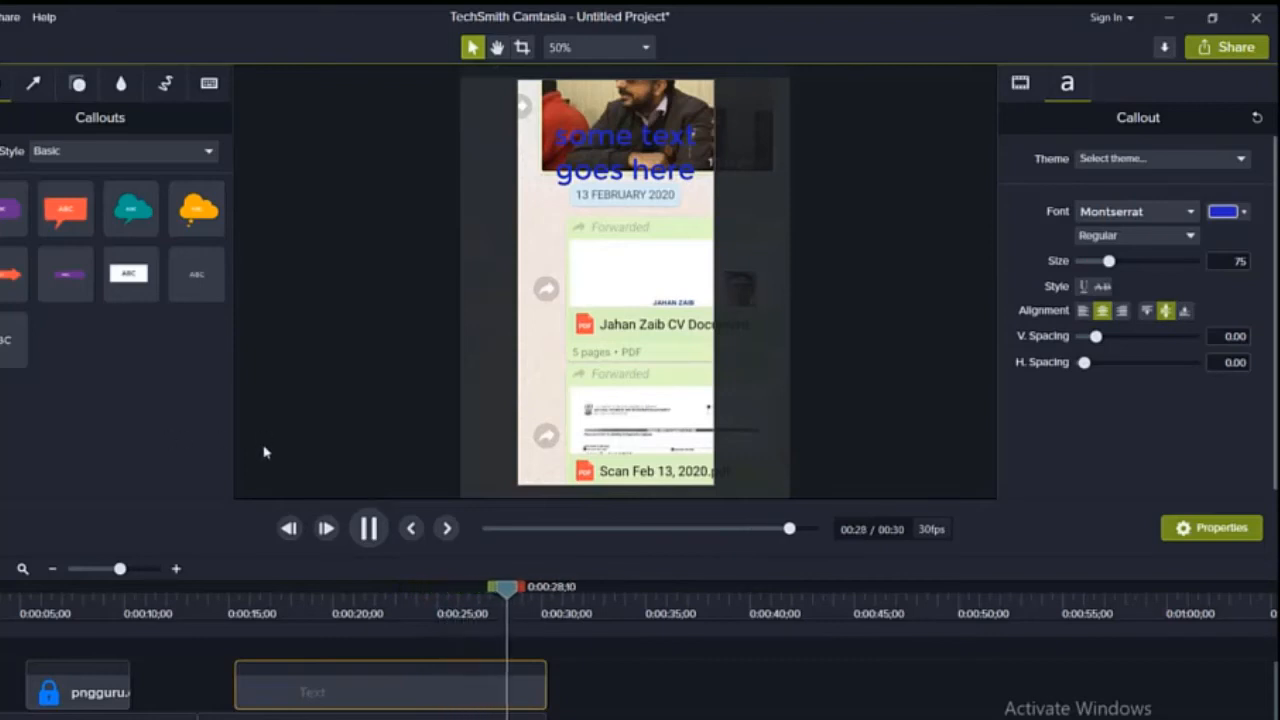
click(523, 645)
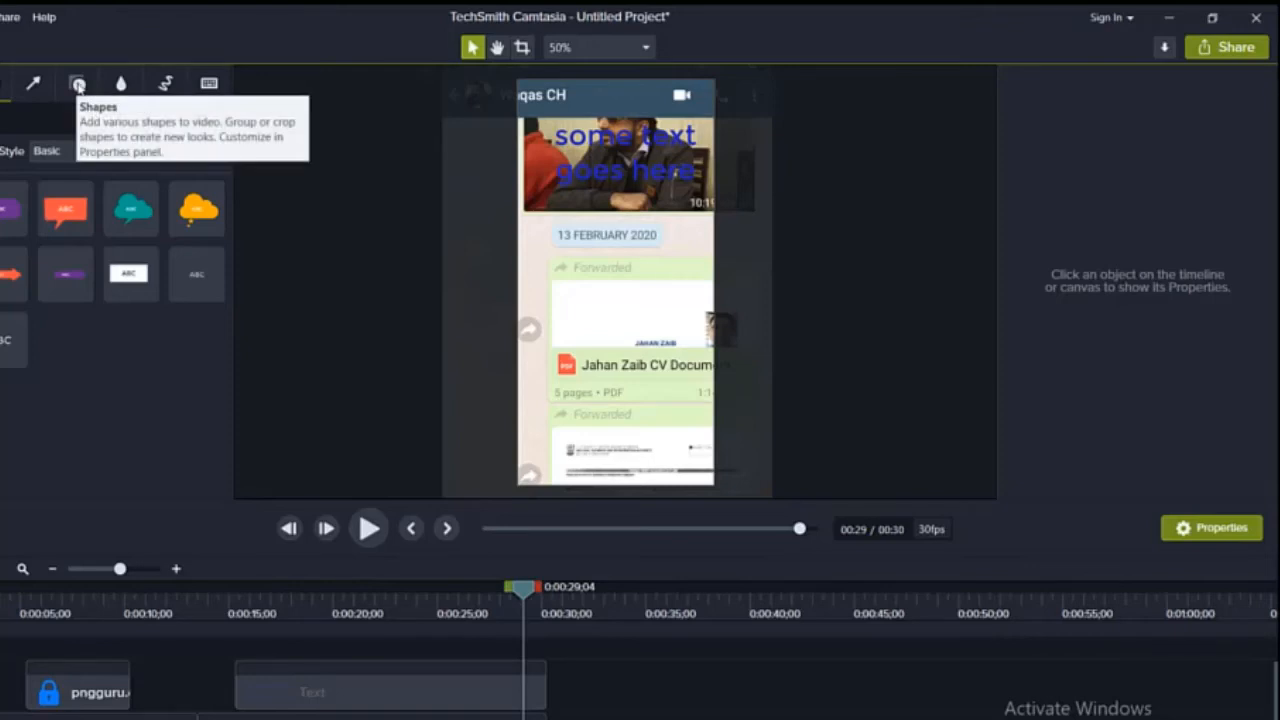
Step: Add a blur at 0:00:29;04 sized to cover the upper PDF attachment's file name, with intensity 77.3
click(119, 85)
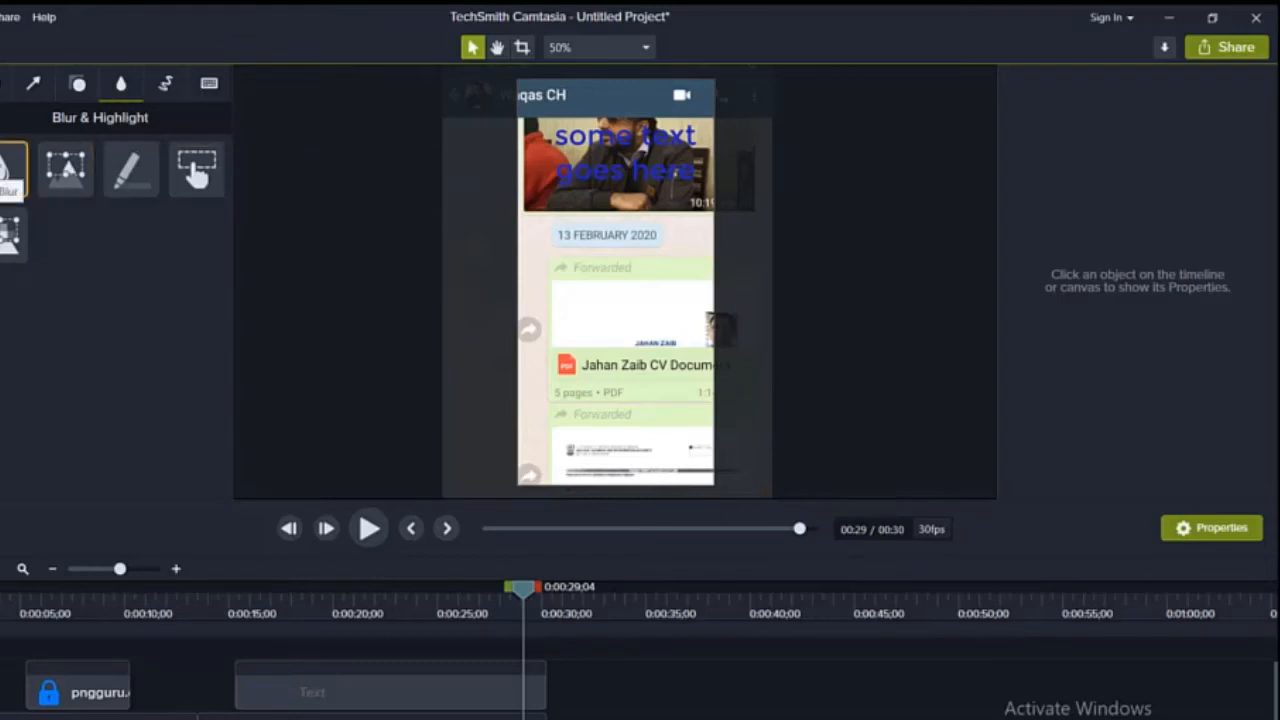
mouse_move(8, 168)
mouse_down()
mouse_move(104, 170)
mouse_move(586, 249)
mouse_up()
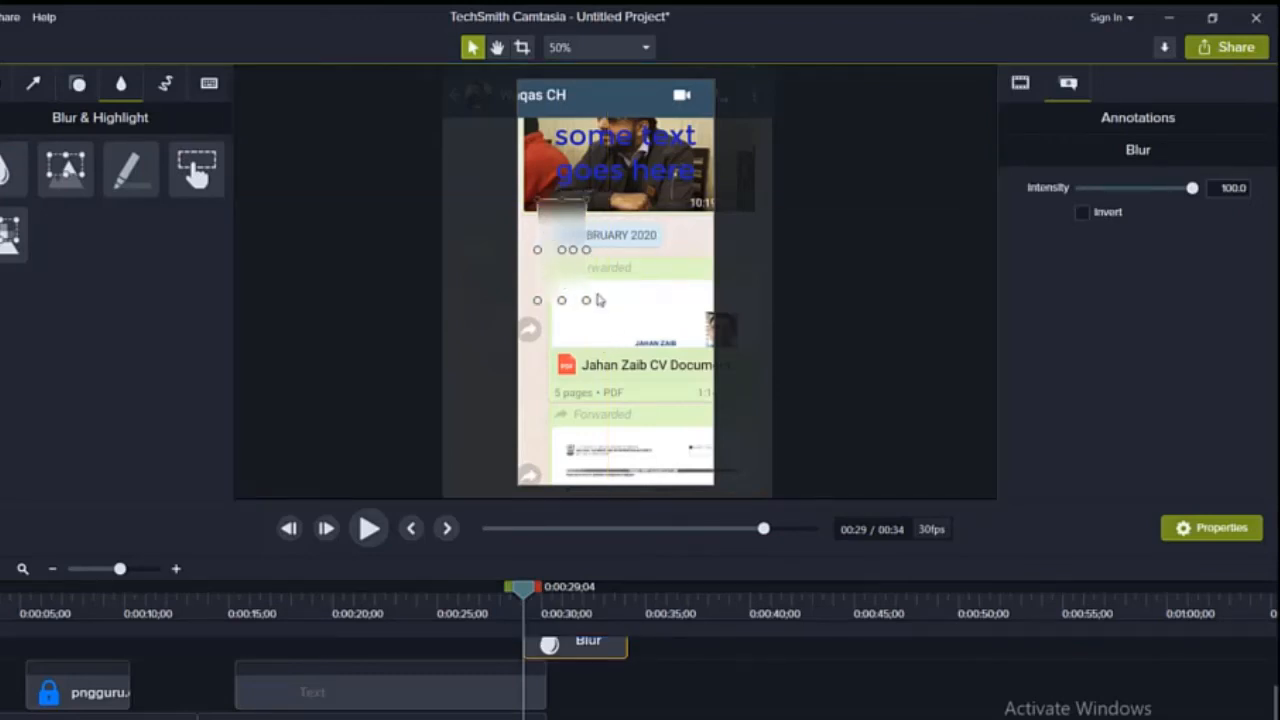
drag(587, 250, 688, 250)
mouse_move(614, 300)
mouse_down()
mouse_move(626, 253)
mouse_move(655, 368)
mouse_up()
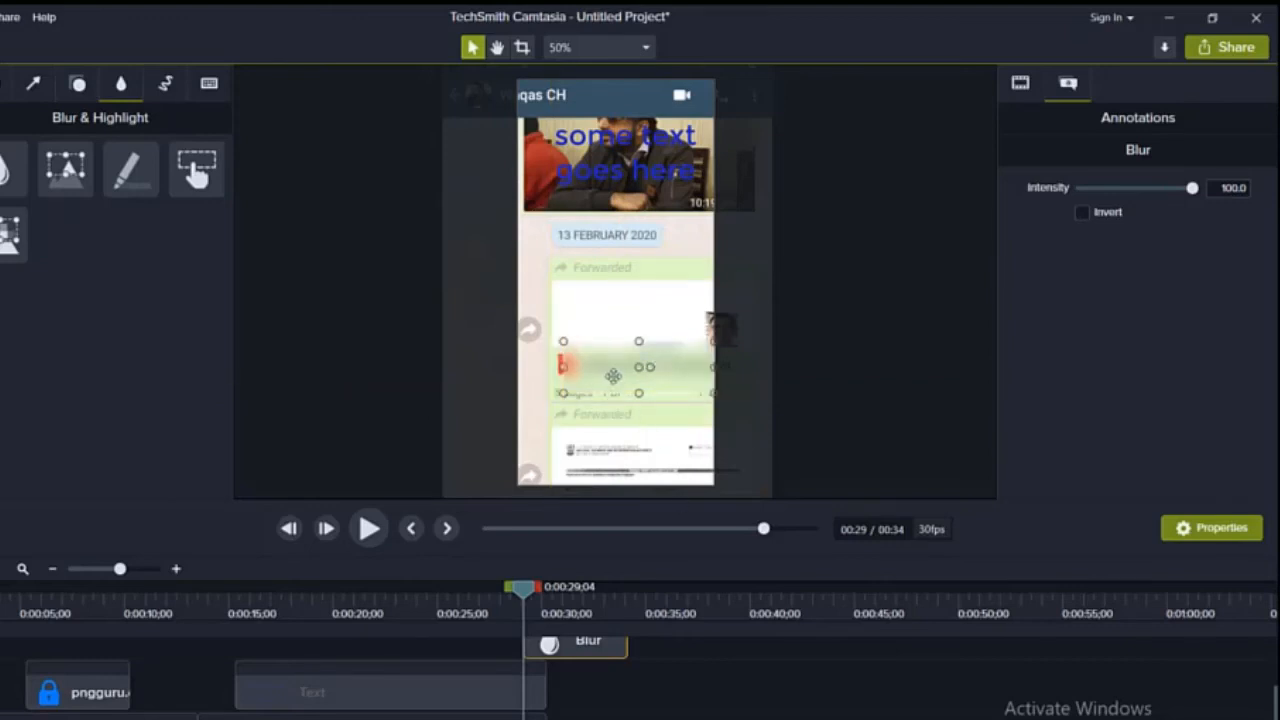
drag(612, 376, 599, 376)
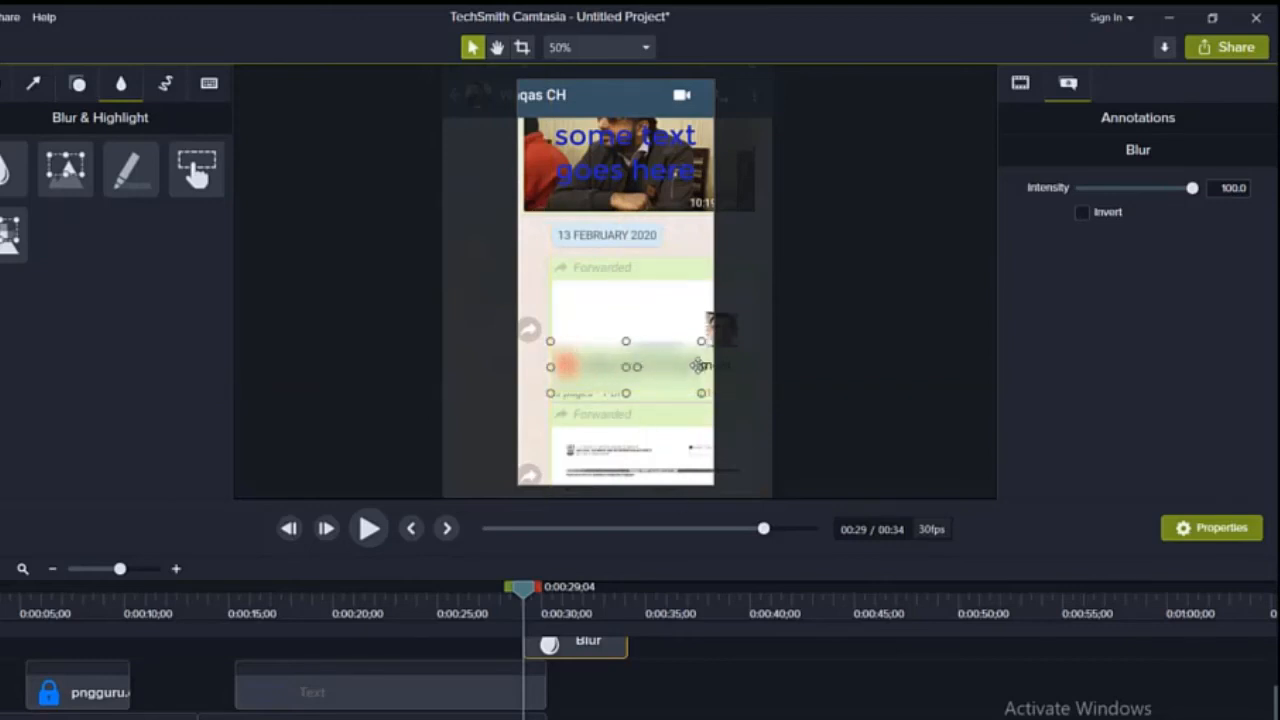
drag(699, 368, 712, 367)
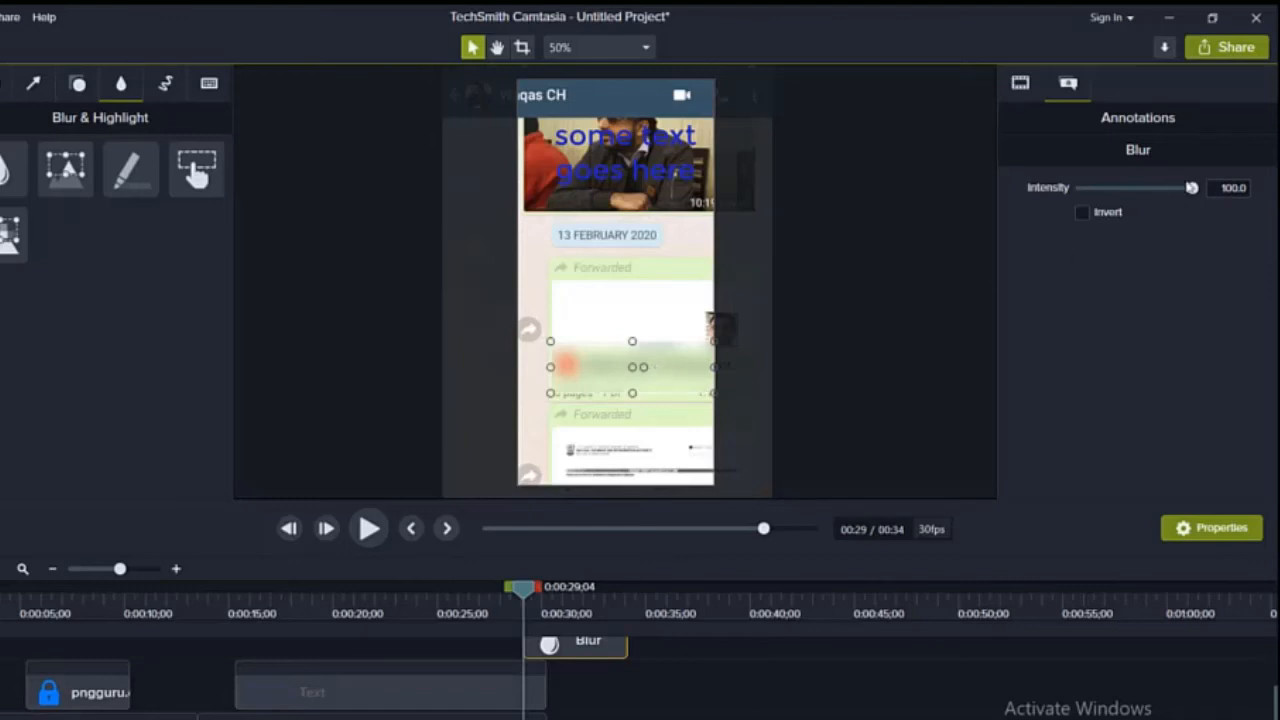
mouse_move(1192, 194)
mouse_down()
mouse_move(1085, 211)
mouse_move(1166, 205)
mouse_up()
Step: Open the Production Wizard for exporting to a local file, view its custom production settings page and cancel it
click(1215, 56)
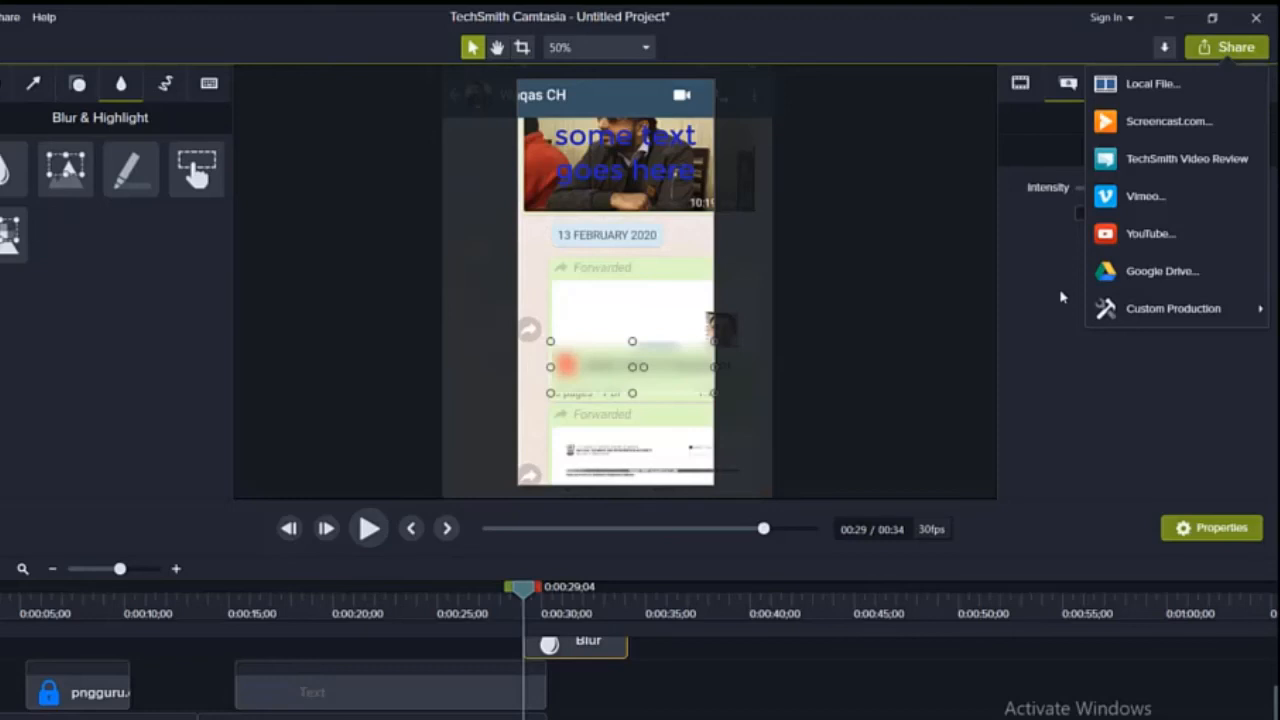
click(1150, 84)
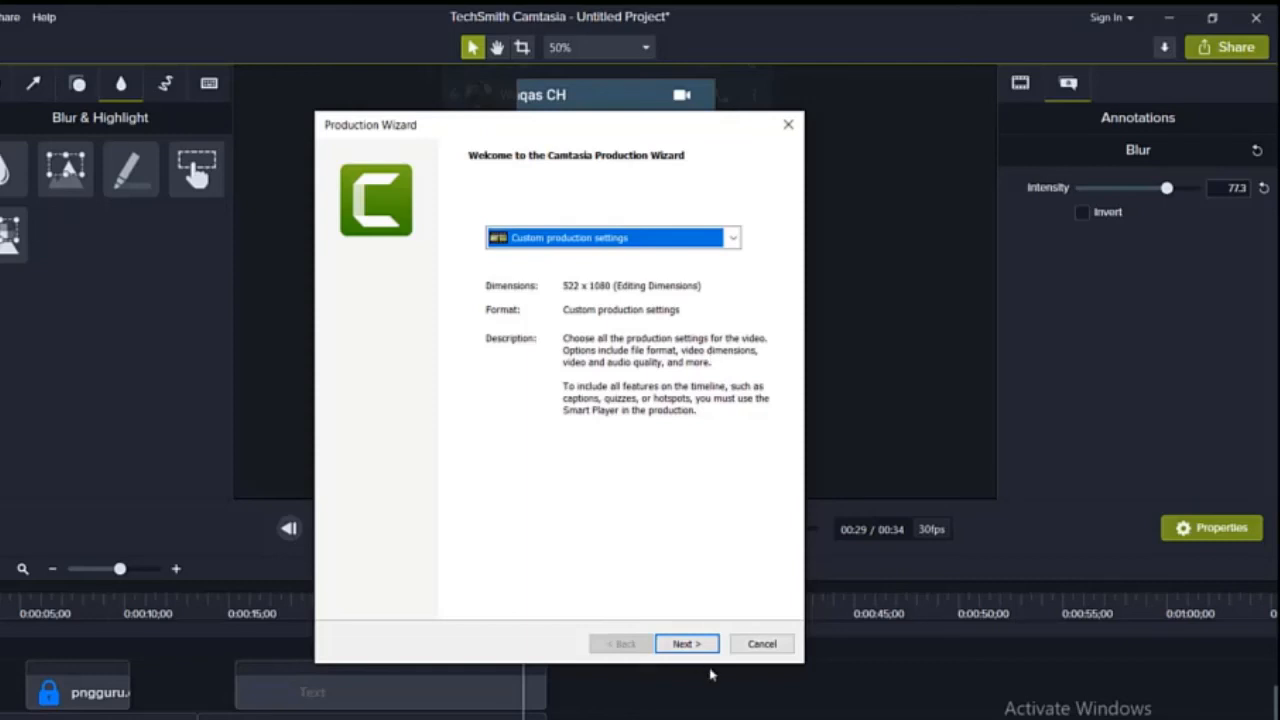
click(762, 644)
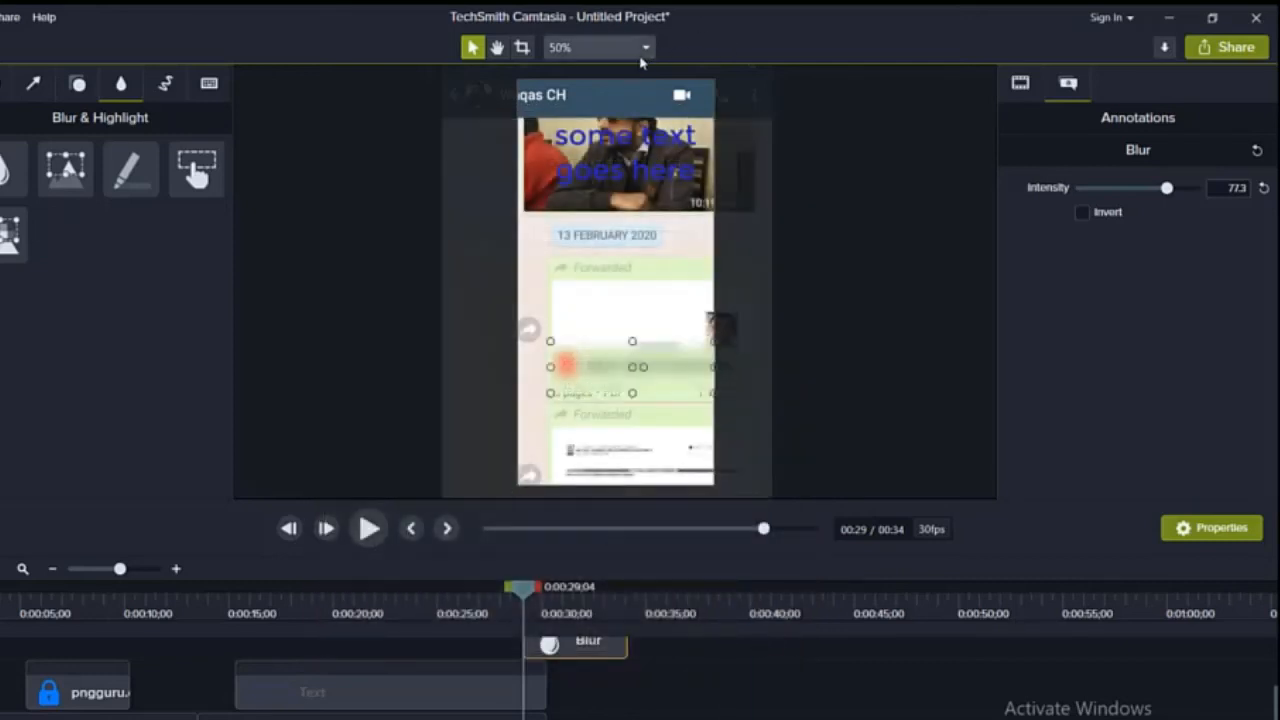
Step: Try the Facebook Cover Video (820x462) and Custom canvas dimensions in the project settings, and cancel the changes
click(647, 50)
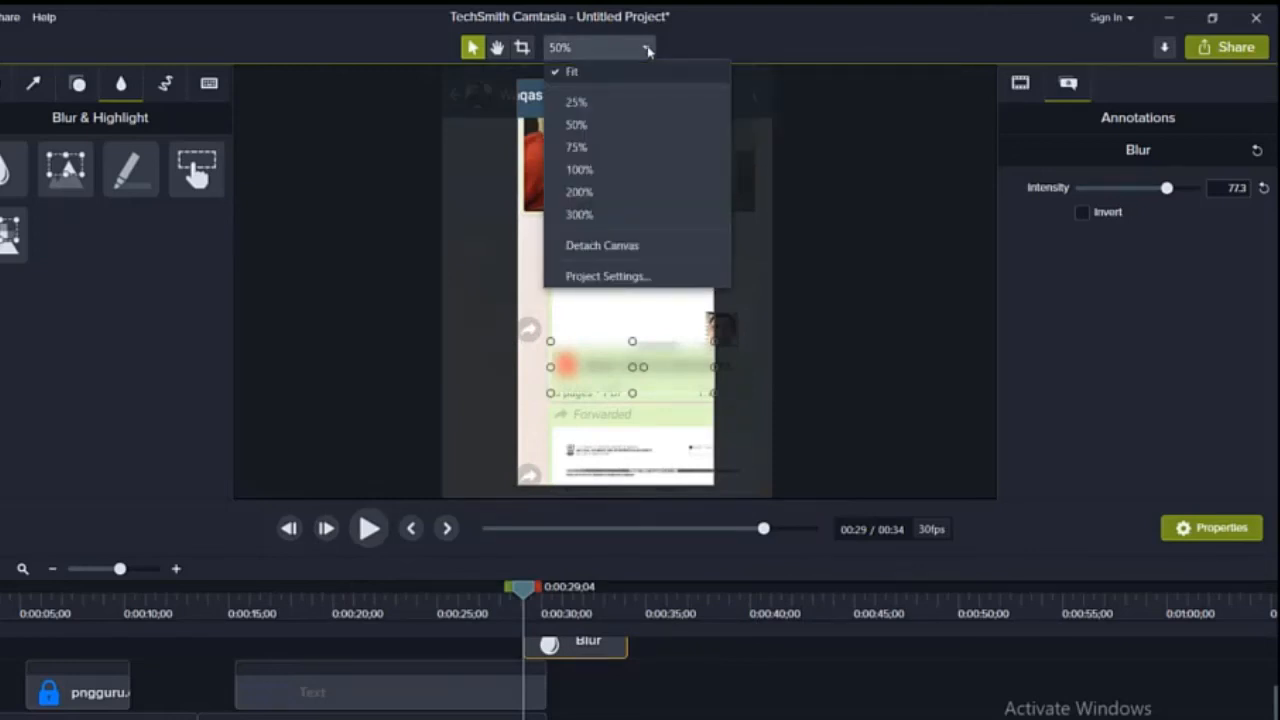
click(607, 276)
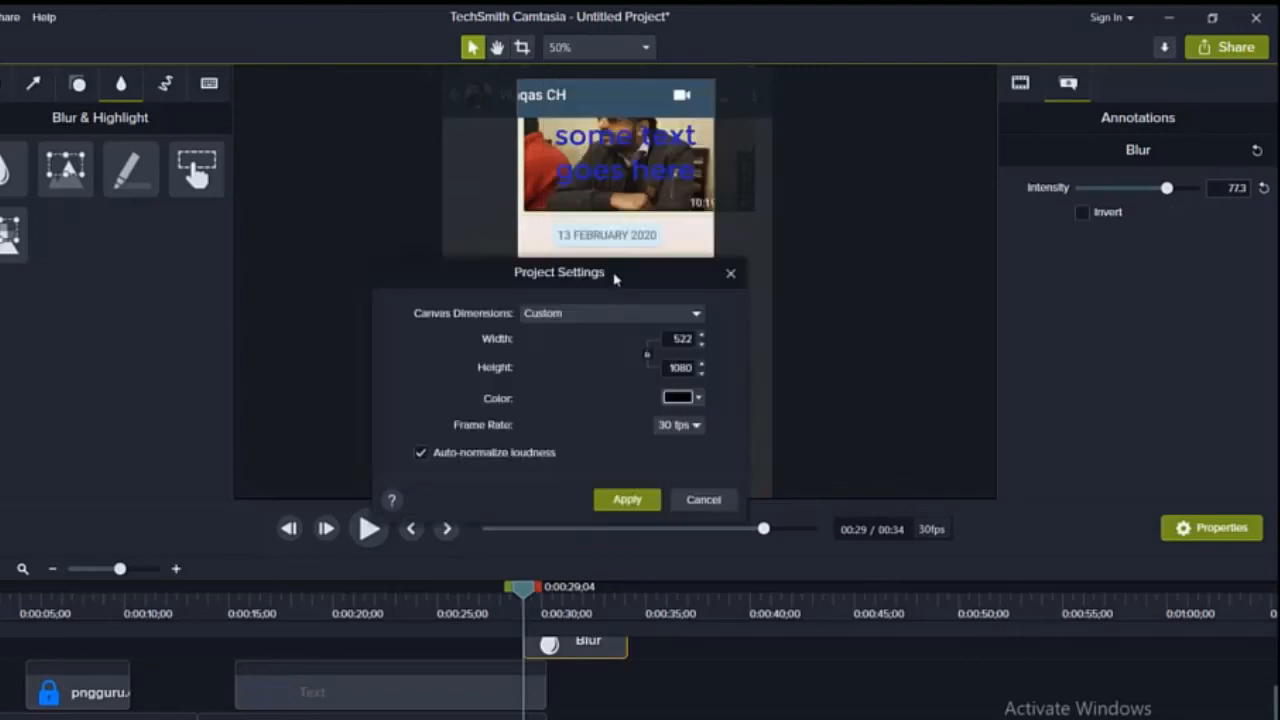
click(670, 320)
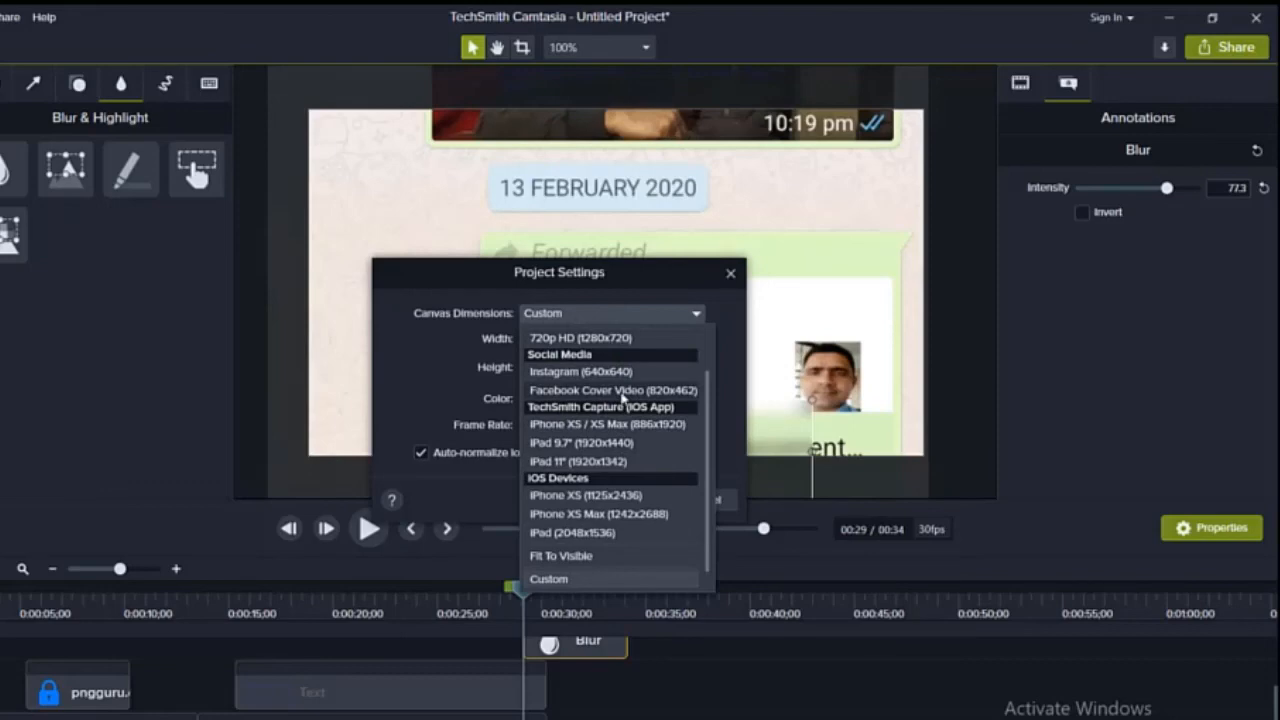
click(622, 392)
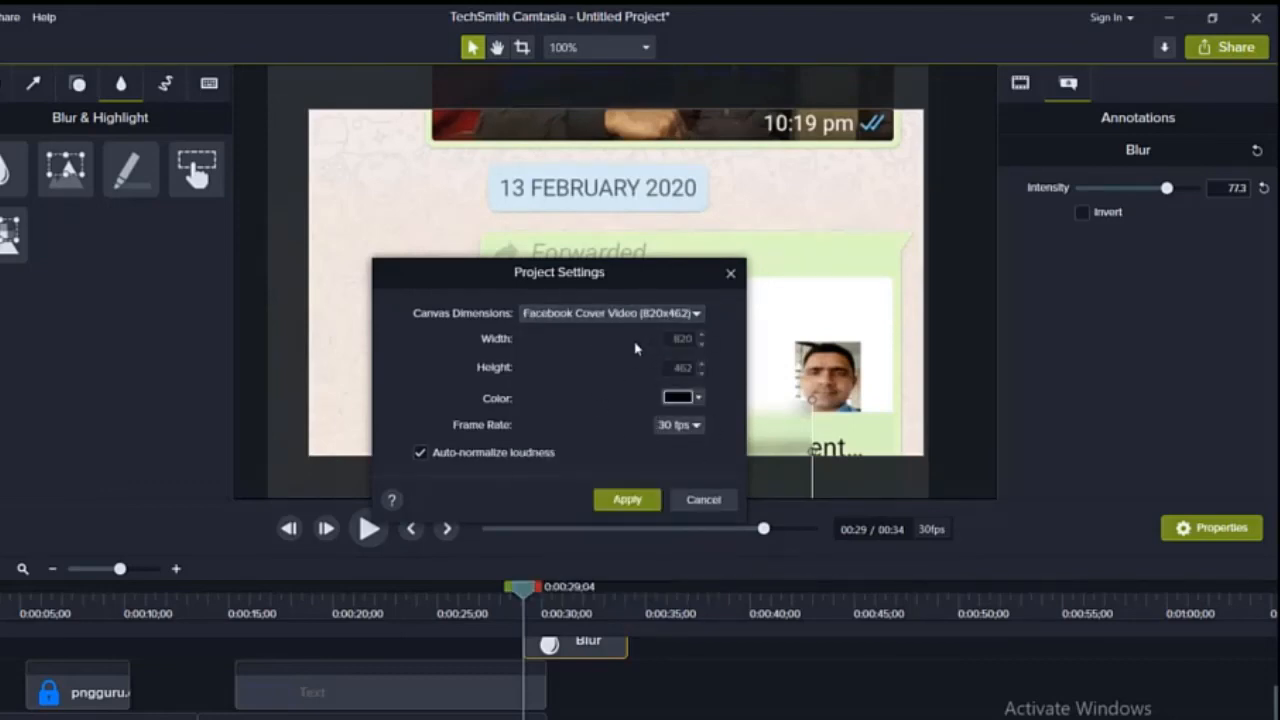
click(694, 314)
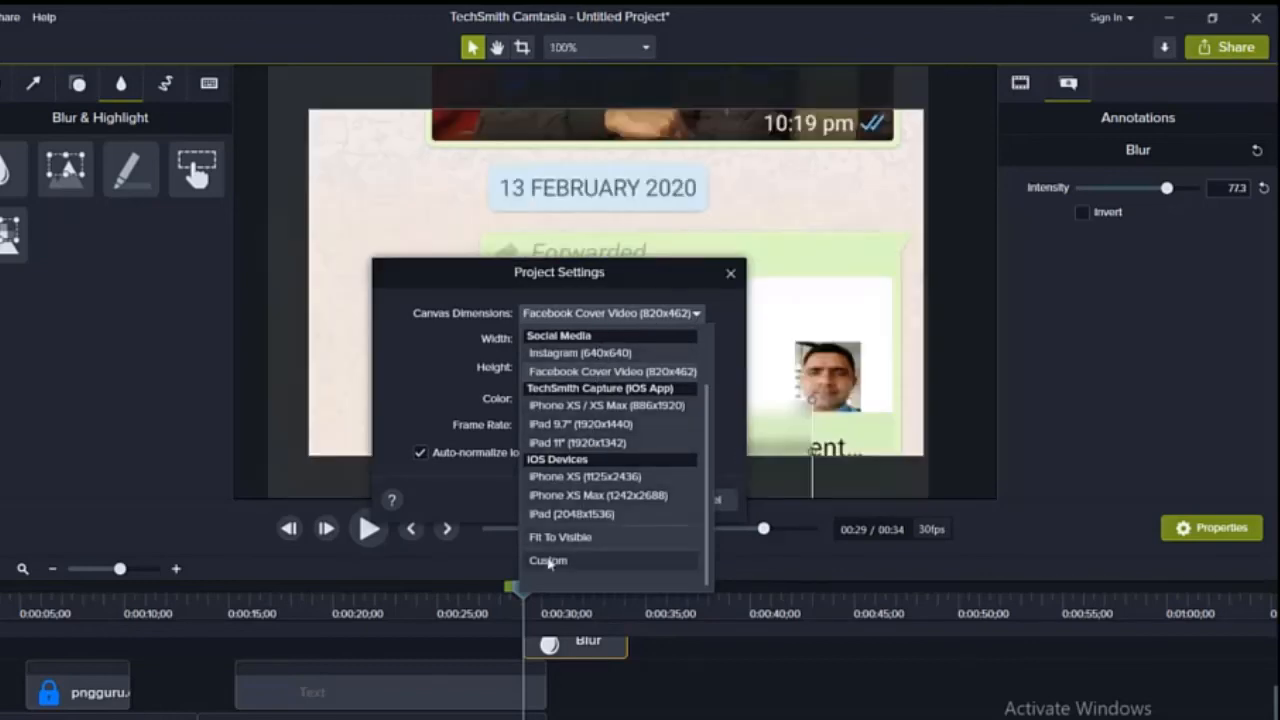
click(549, 561)
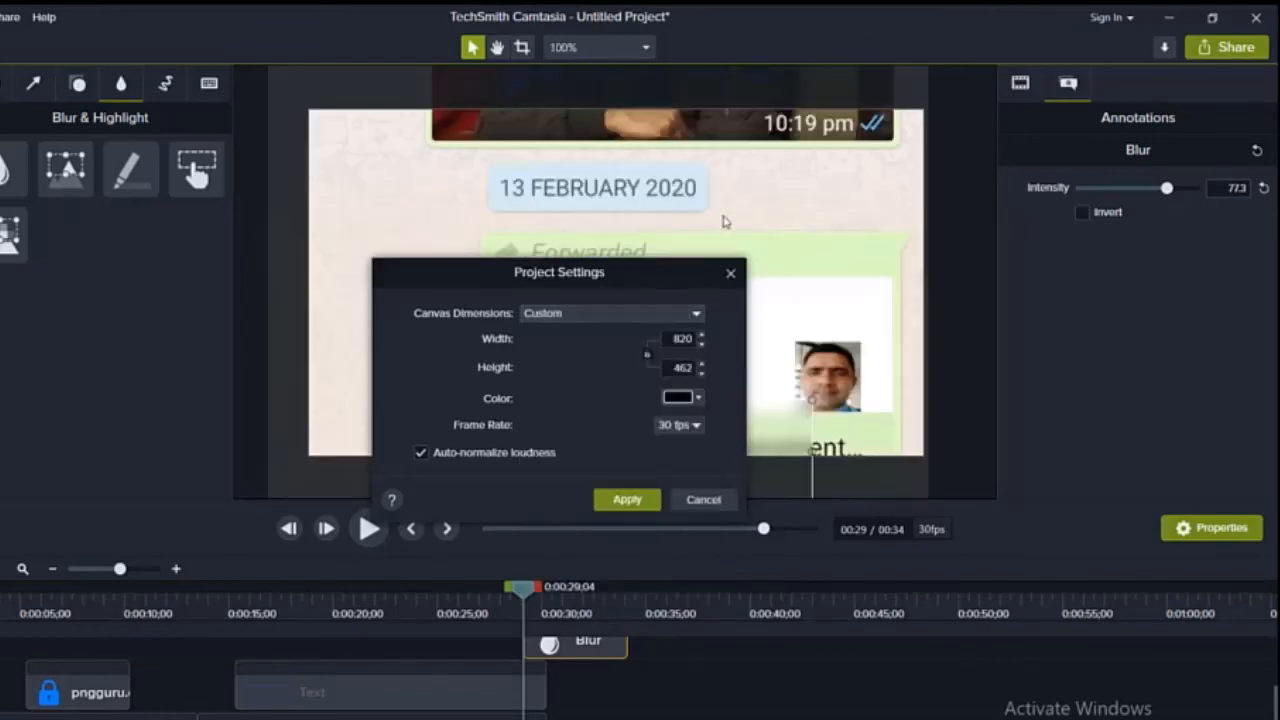
click(697, 500)
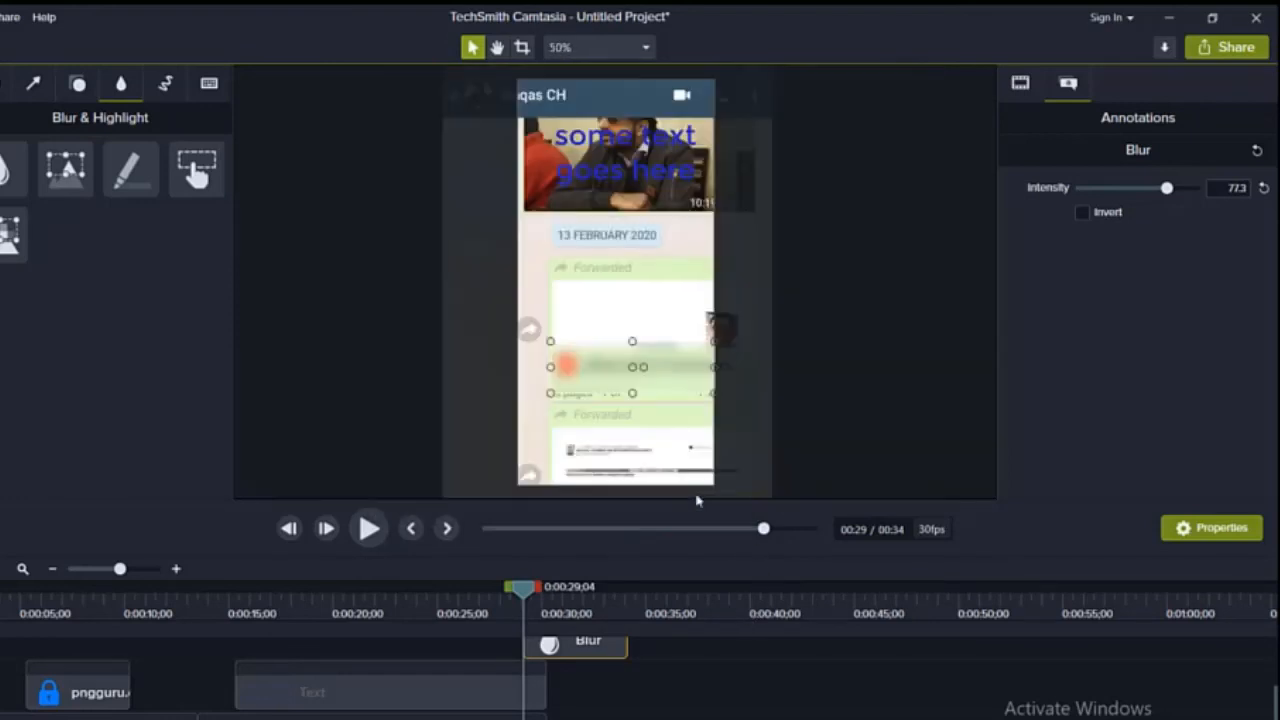
Step: Start a local file export with custom production settings in MP4 - Smart Player (HTML5) format, leaving the watermark excluded
click(1238, 50)
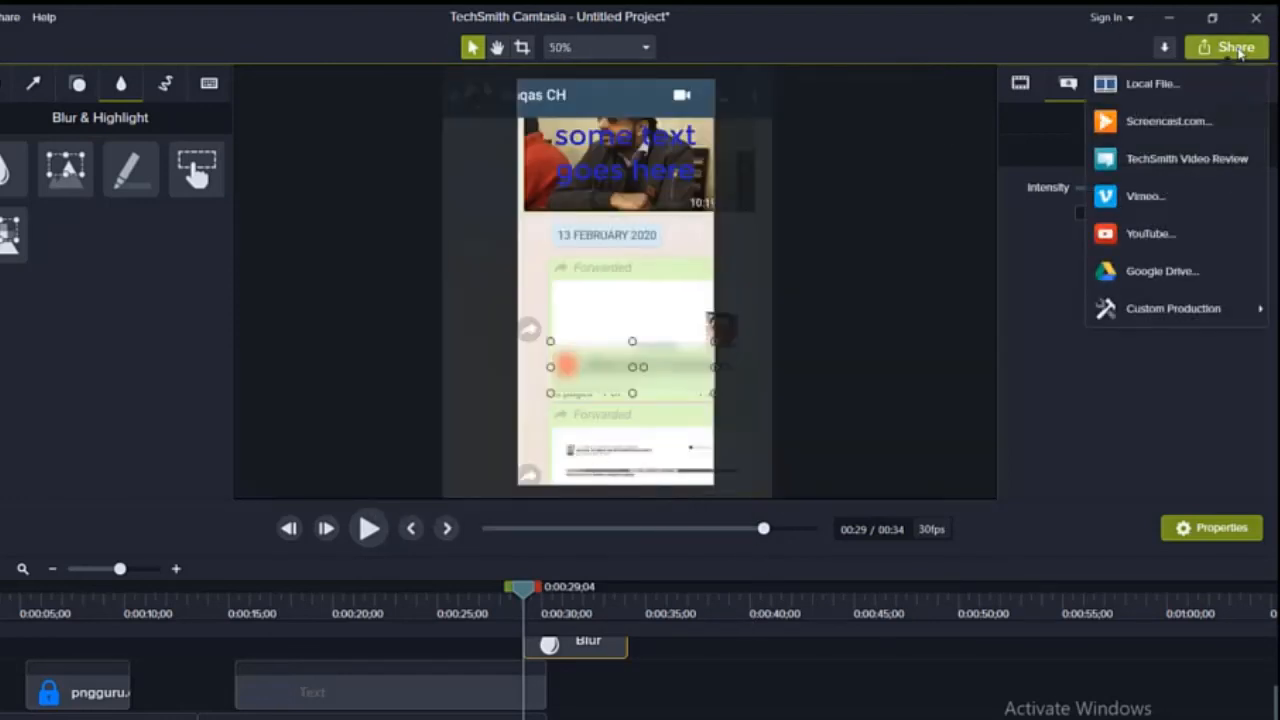
click(1179, 84)
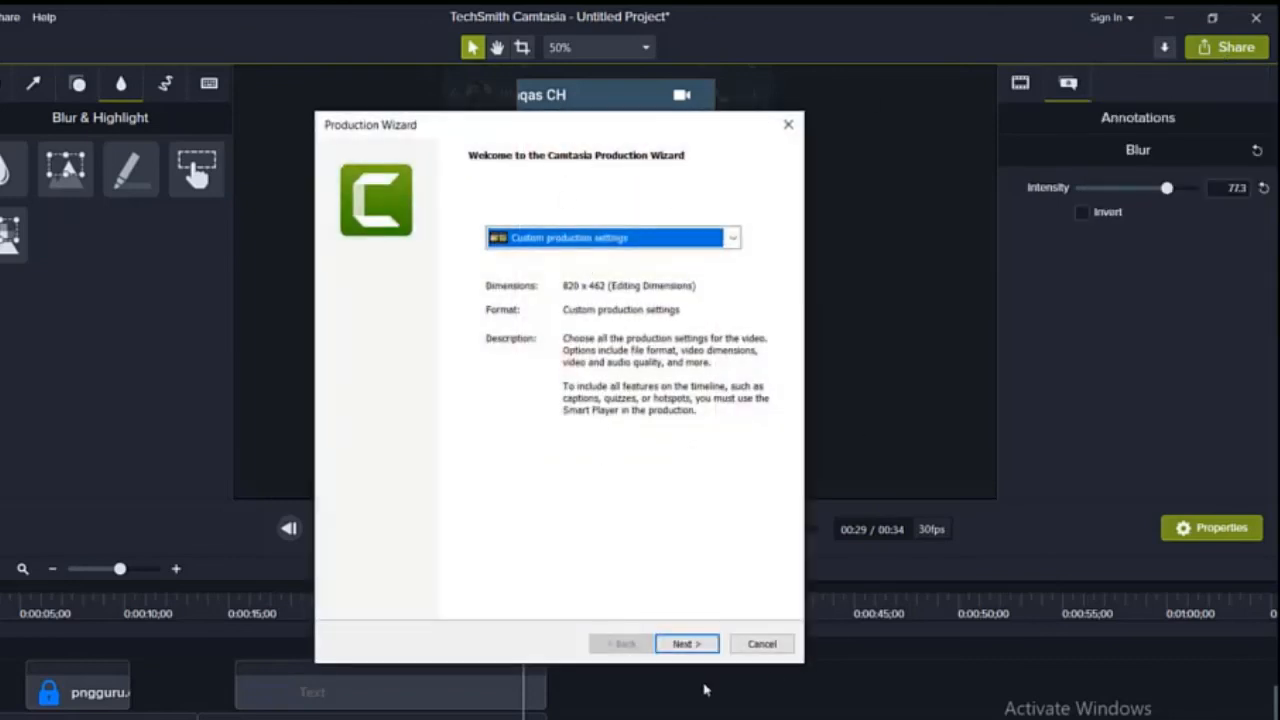
click(683, 645)
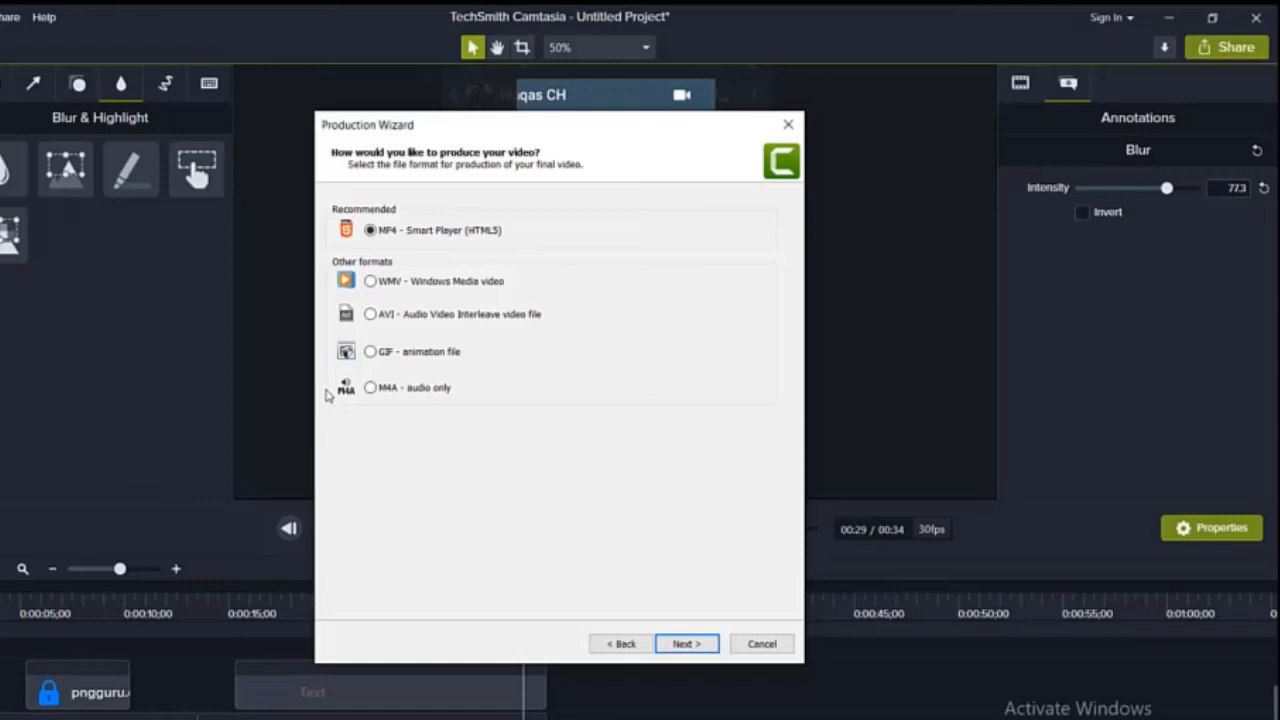
key(Return)
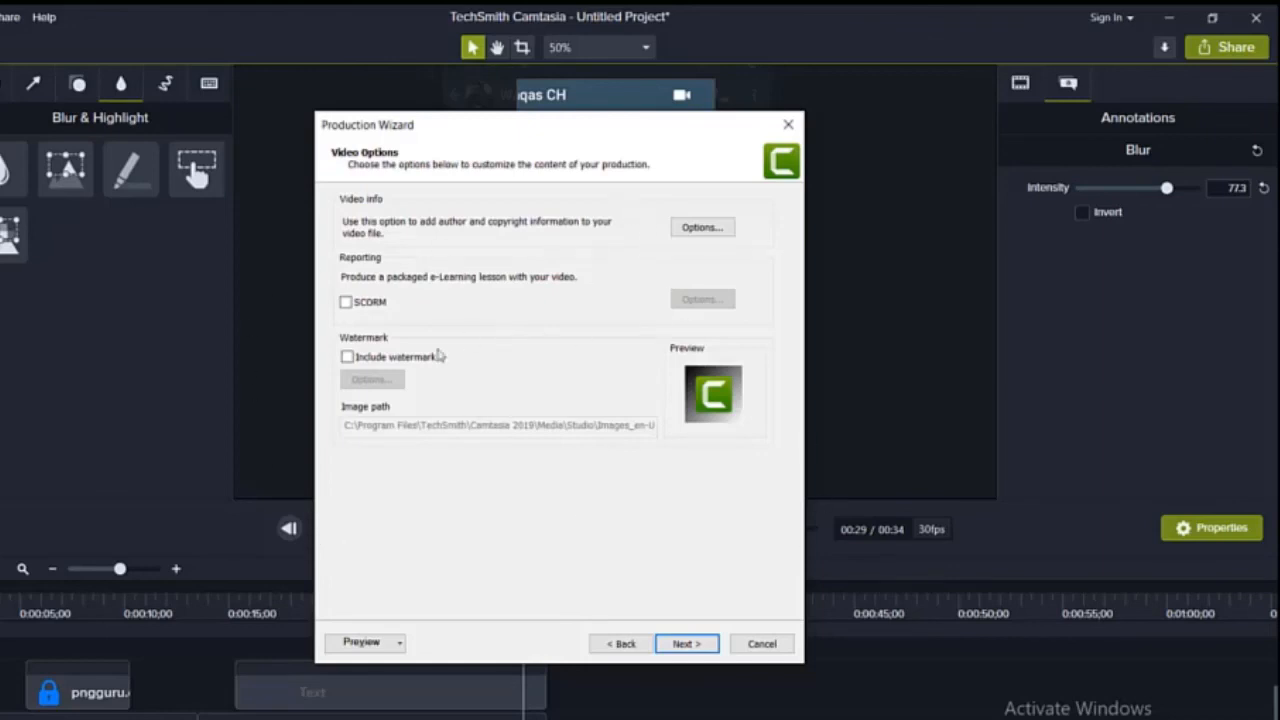
click(395, 366)
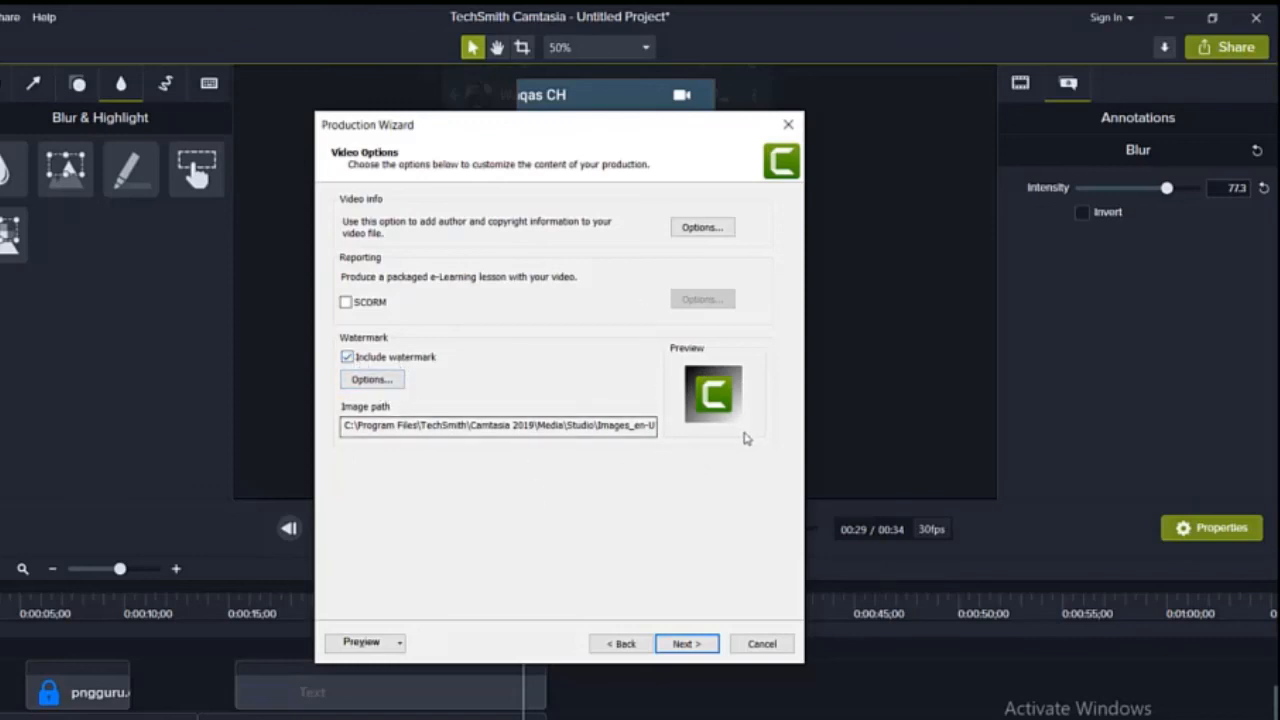
click(425, 358)
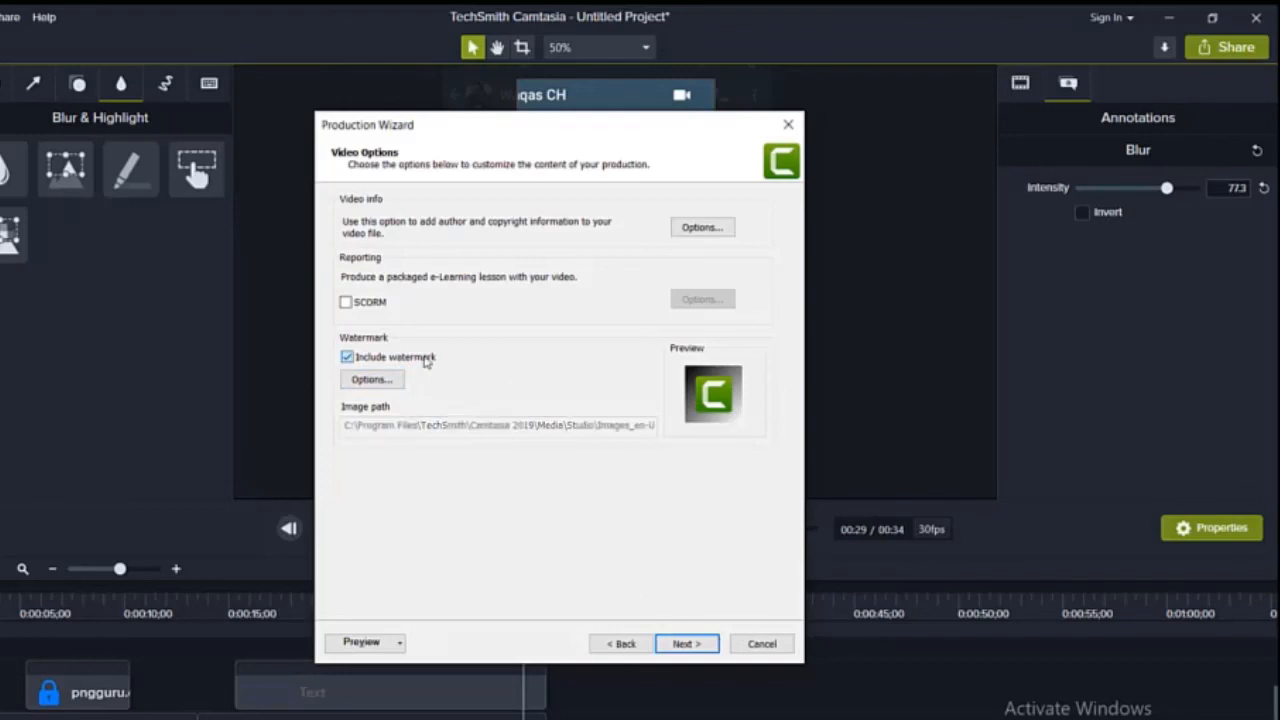
Step: Name the production "test video" and produce it in the Documents\Camtasia folder
click(686, 644)
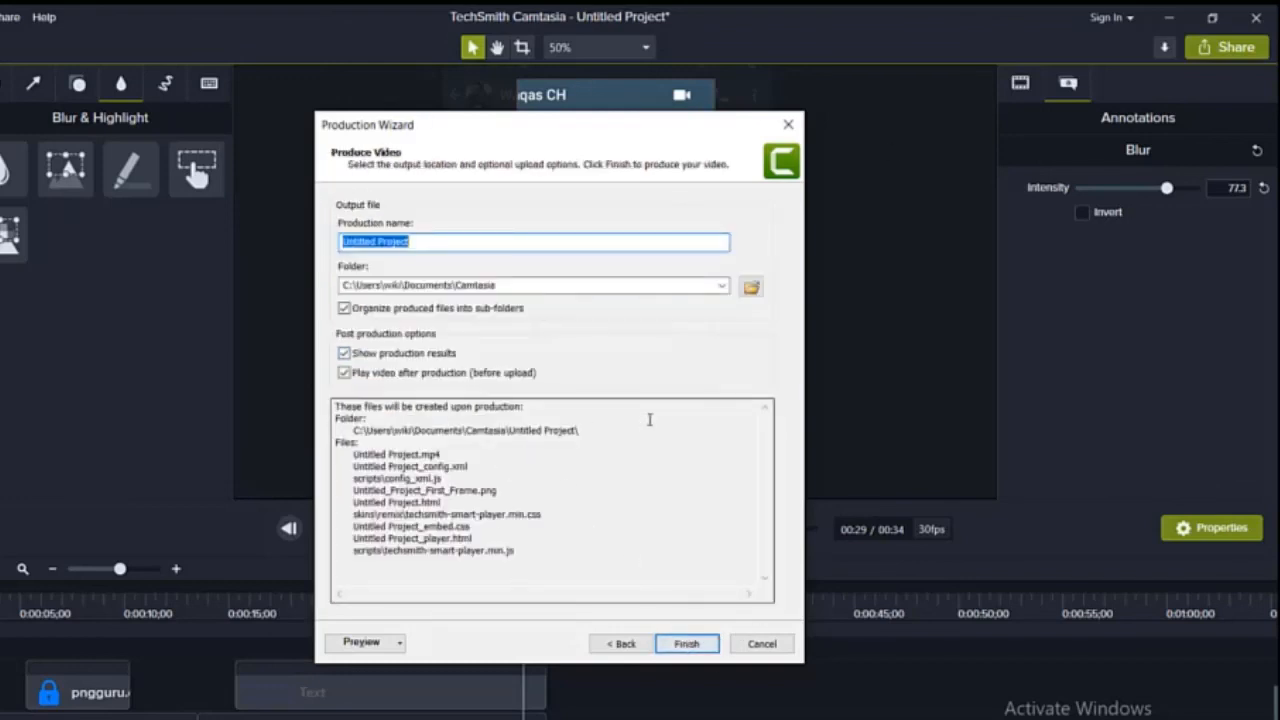
text(test video)
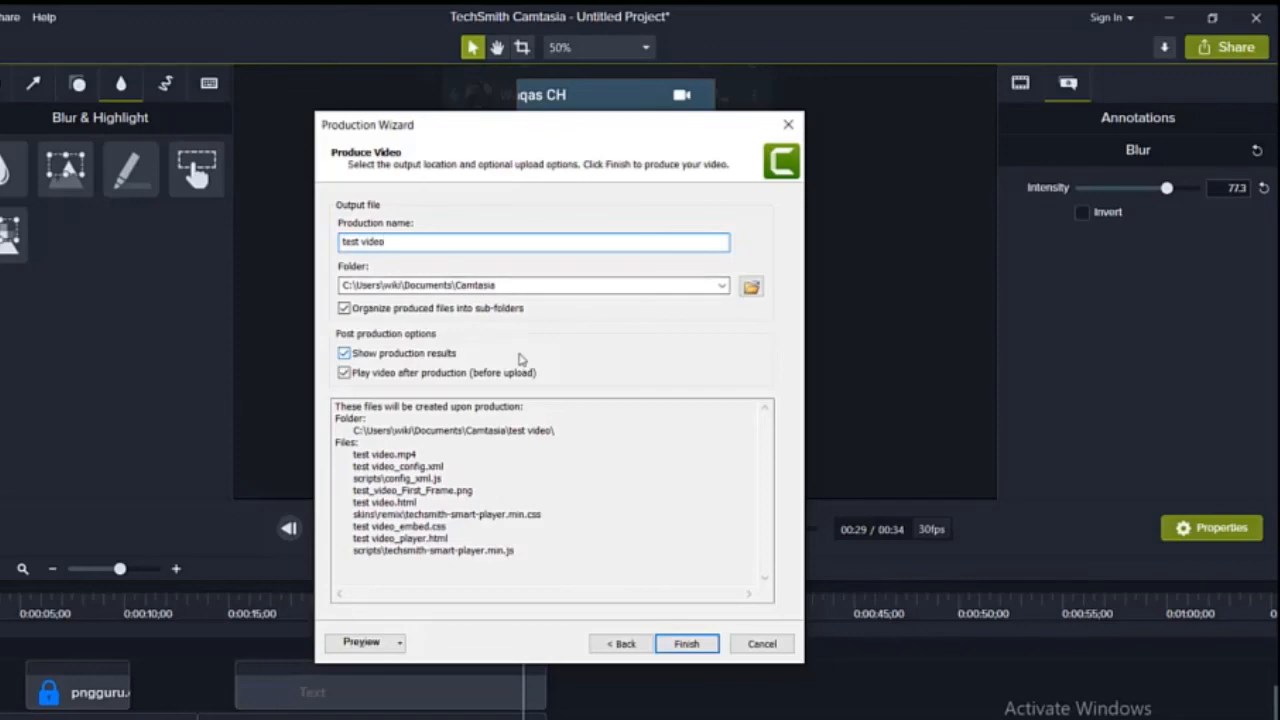
click(687, 644)
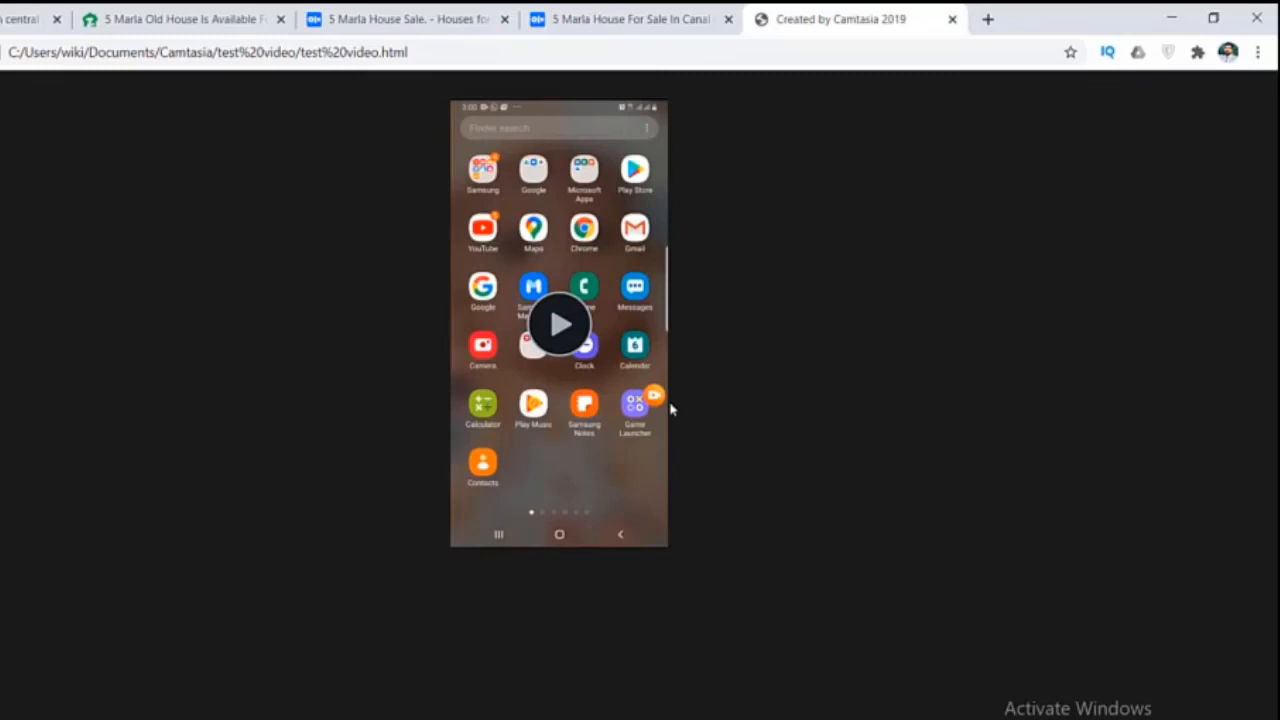
Step: Play the produced test video in the browser to check the text overlay, and pause it partway through
click(560, 323)
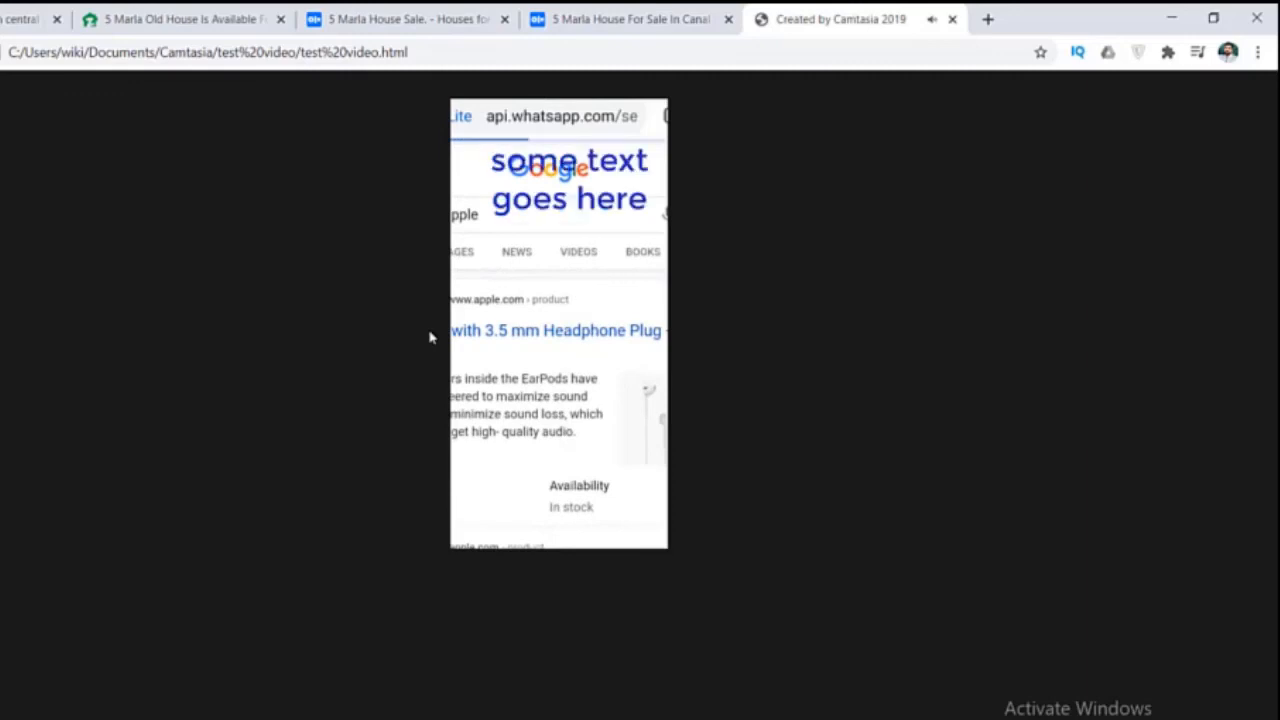
mouse_move(598, 166)
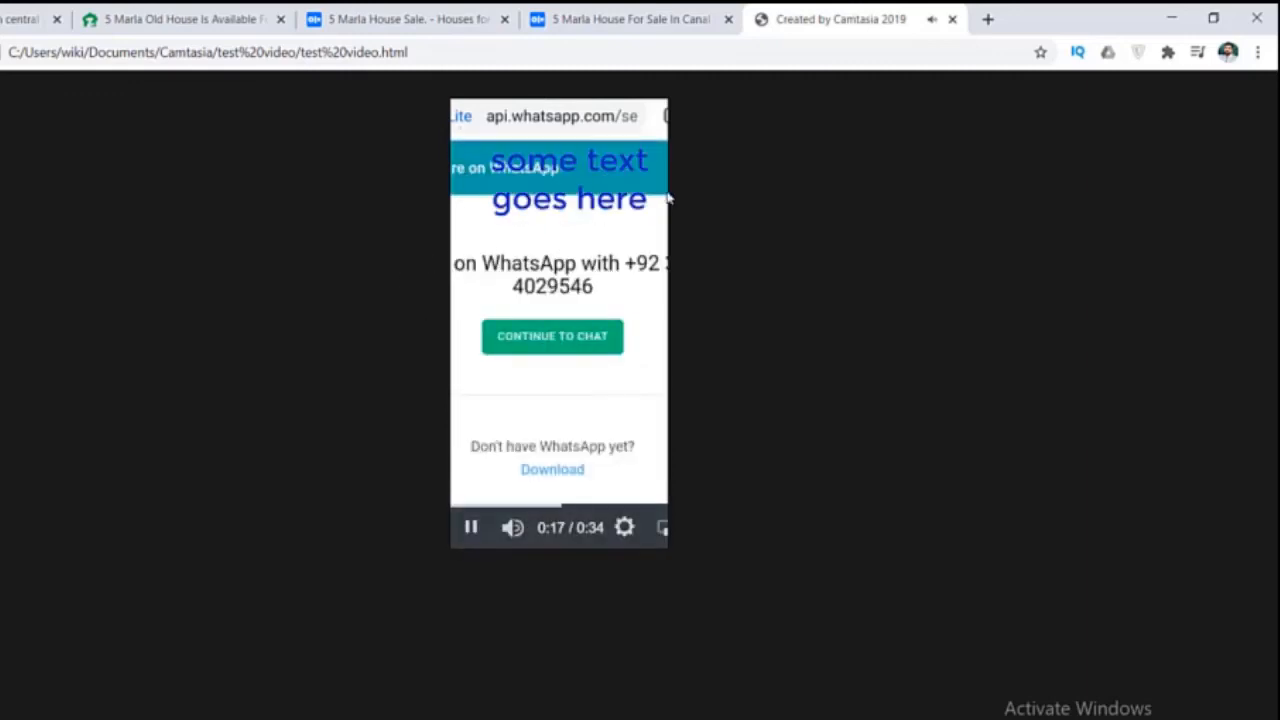
click(471, 528)
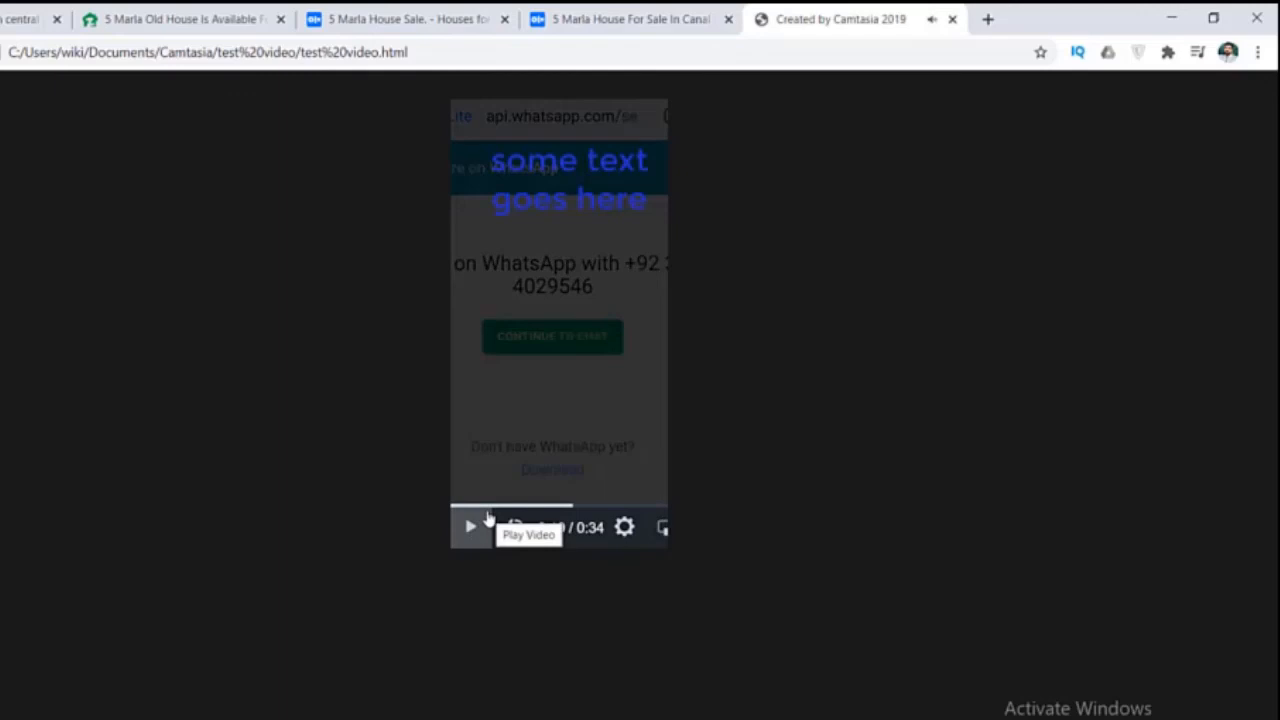